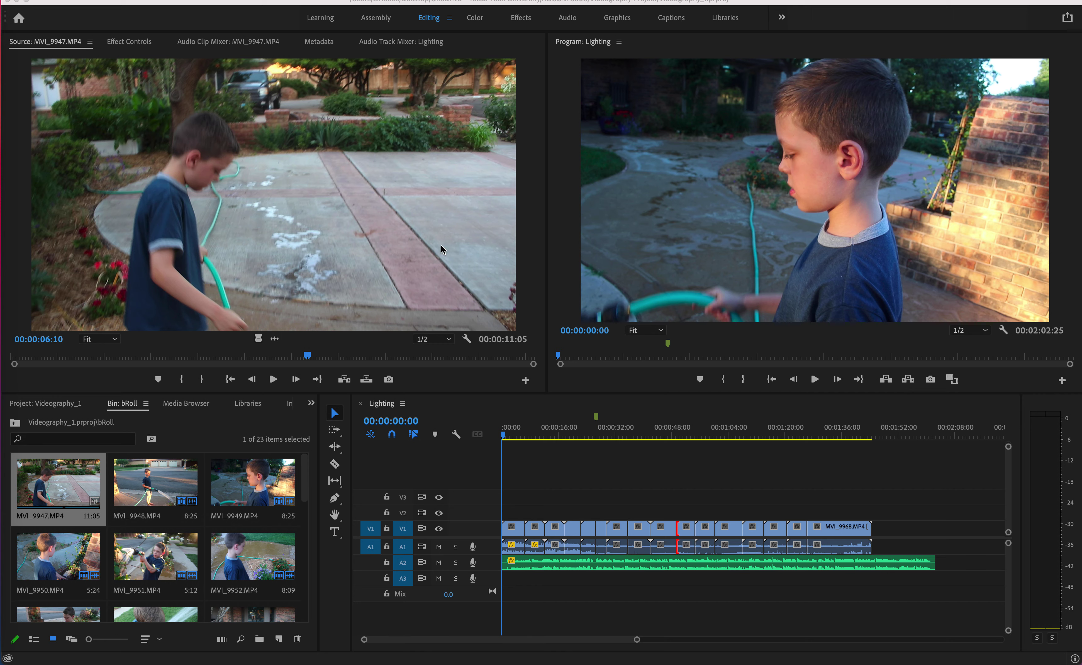
Step: Switch to the Graphics workspace and bring the Essential Graphics panel into focus
{"action": "left_click", "coordinate": [623, 23]}
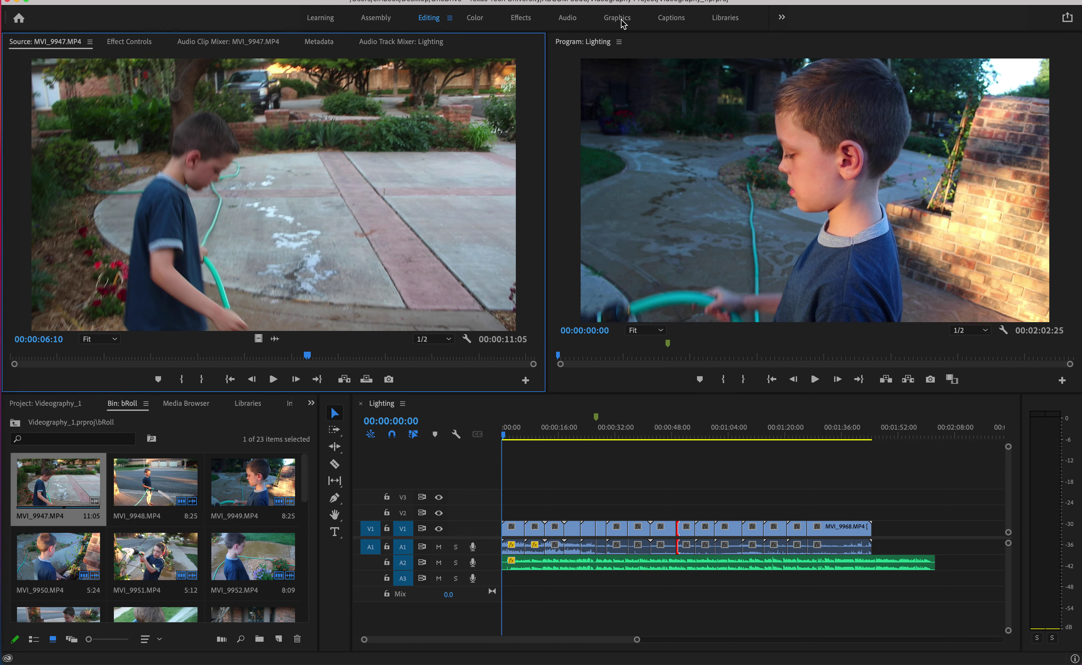
{"action": "left_click", "coordinate": [621, 20]}
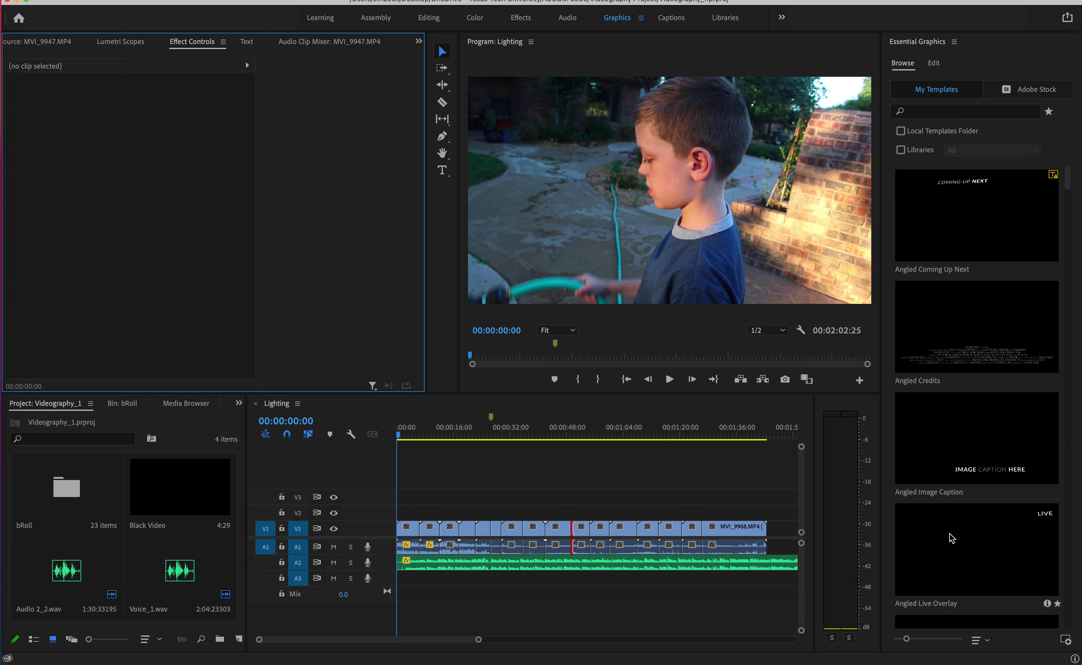
{"action": "left_click", "coordinate": [912, 44]}
{"action": "left_click", "coordinate": [955, 42]}
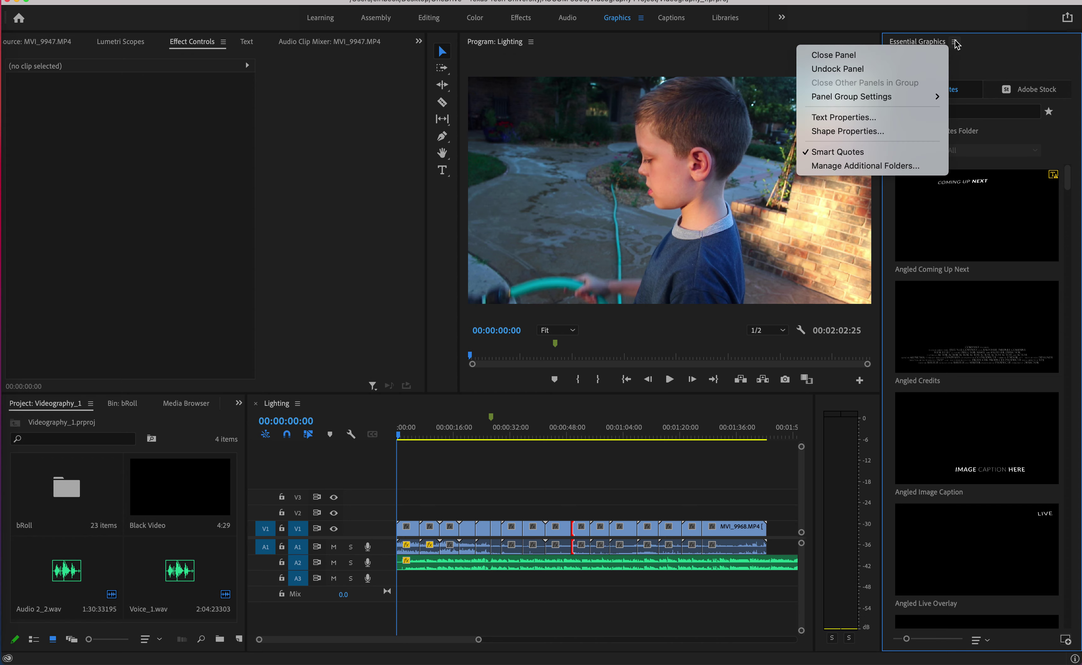
{"action": "left_click", "coordinate": [926, 44]}
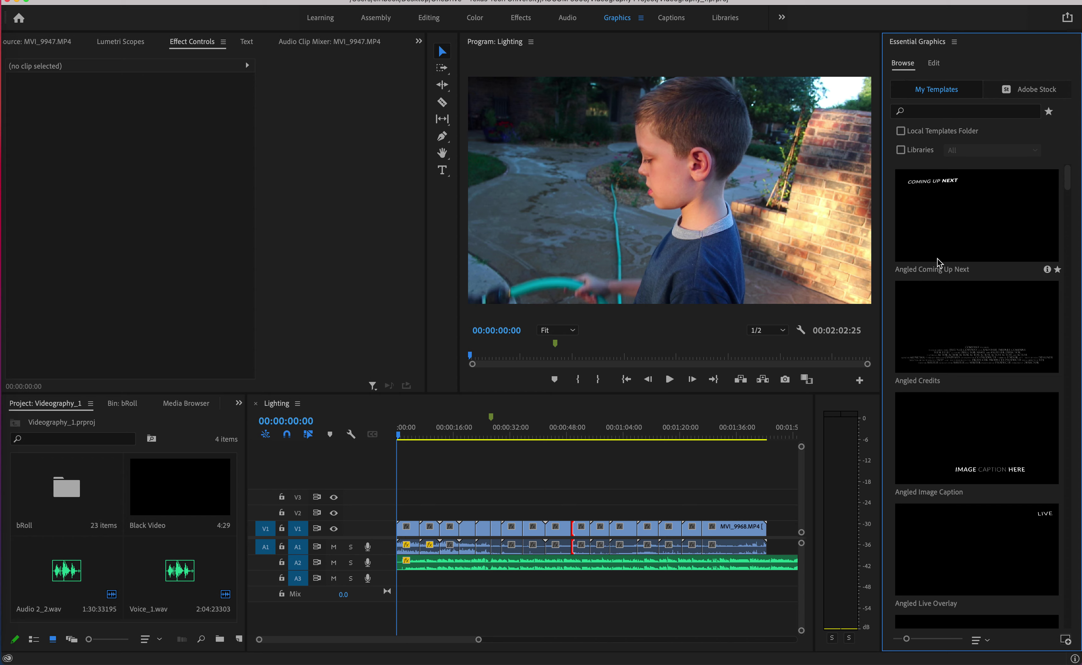
Step: Look through the installed motion graphics templates, from the Angled designs to the Bold lower thirds
{"action": "scroll", "coordinate": [939, 262], "scroll_direction": "down", "scroll_amount": 4}
{"action": "scroll", "coordinate": [939, 262], "scroll_direction": "down", "scroll_amount": 3}
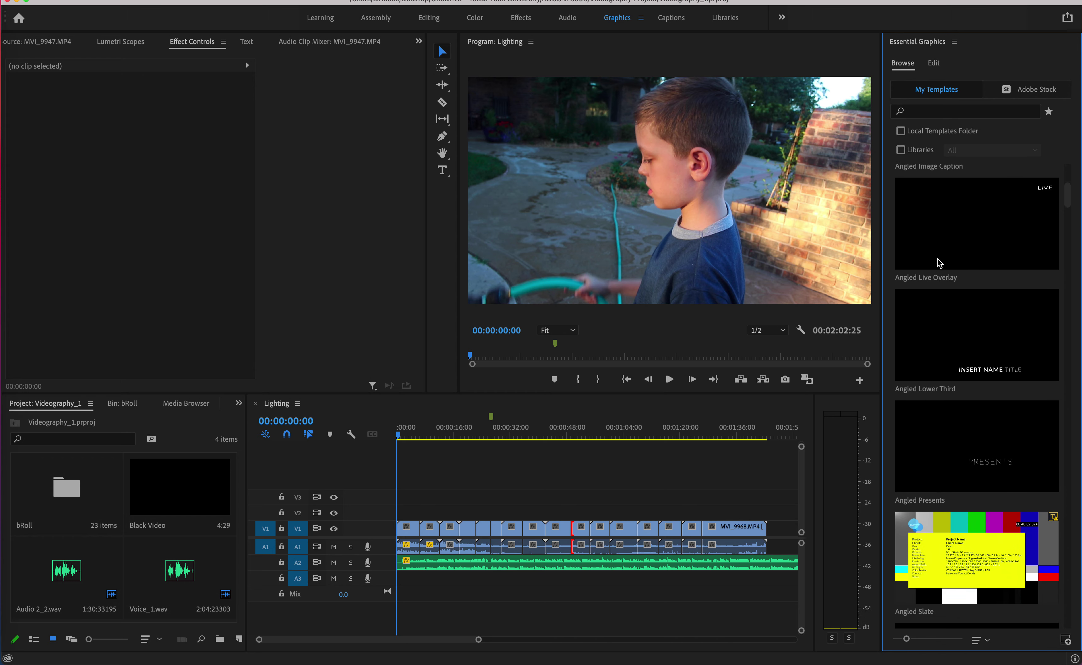
{"action": "scroll", "coordinate": [939, 262], "scroll_direction": "down", "scroll_amount": 2}
{"action": "scroll", "coordinate": [939, 262], "scroll_direction": "down", "scroll_amount": 1}
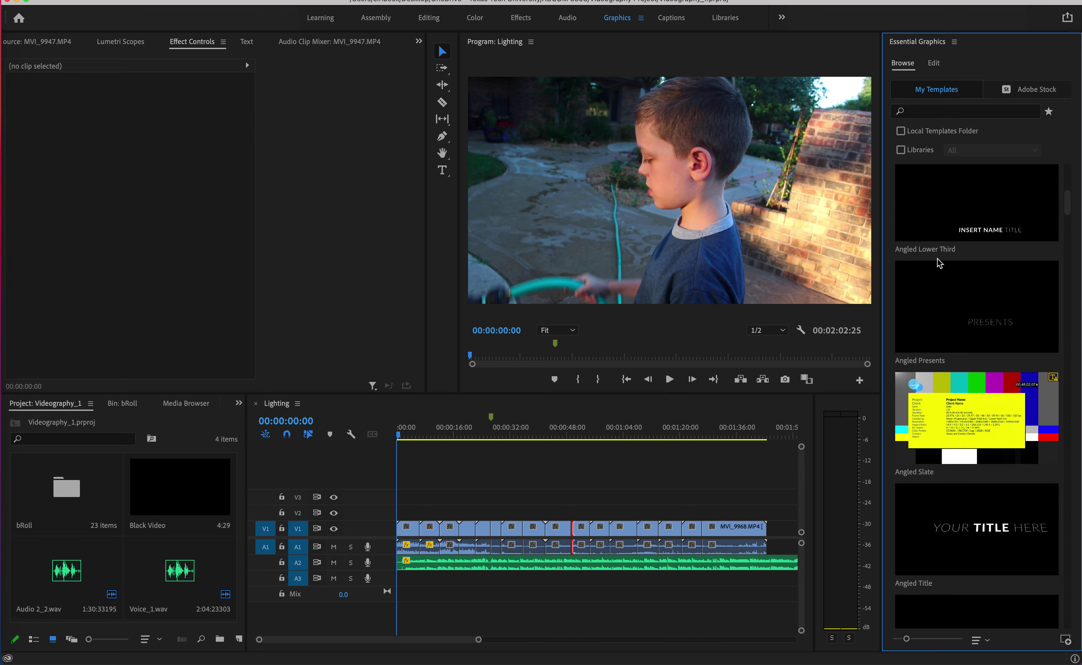
{"action": "scroll", "coordinate": [938, 262], "scroll_direction": "down", "scroll_amount": 4}
{"action": "scroll", "coordinate": [936, 258], "scroll_direction": "down", "scroll_amount": 1}
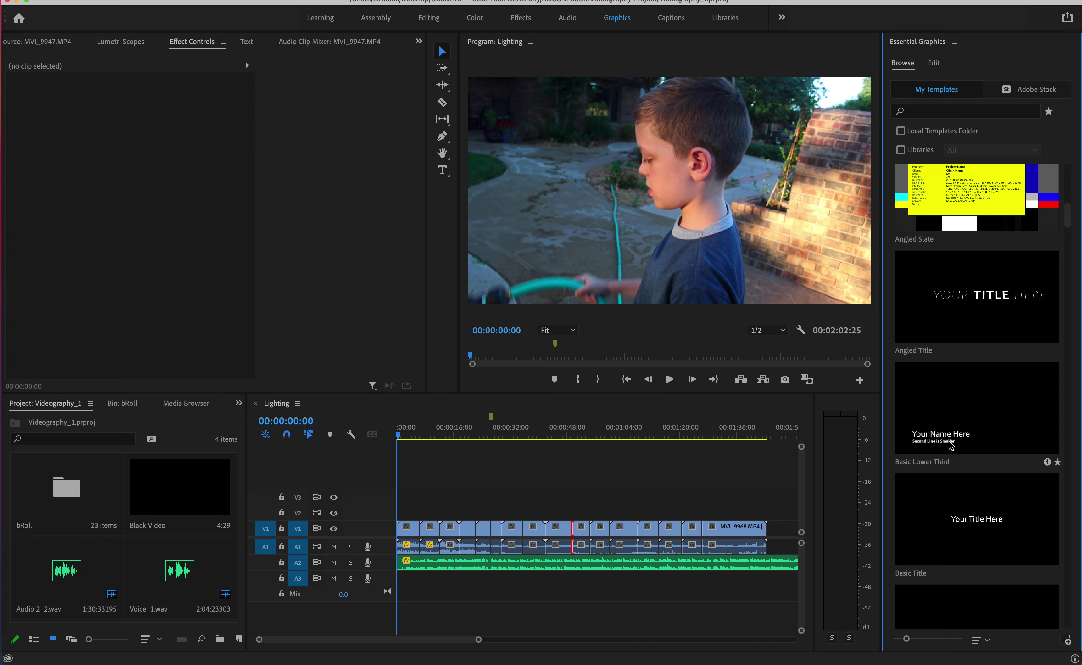
{"action": "scroll", "coordinate": [950, 445], "scroll_direction": "down", "scroll_amount": 3}
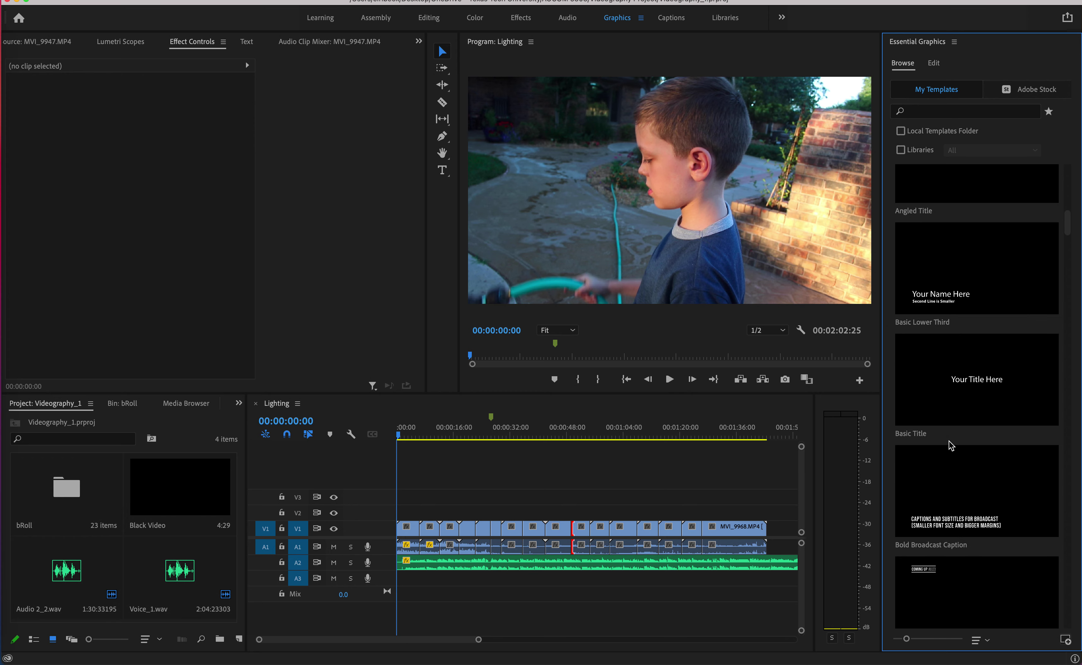
{"action": "scroll", "coordinate": [949, 440], "scroll_direction": "down", "scroll_amount": 6}
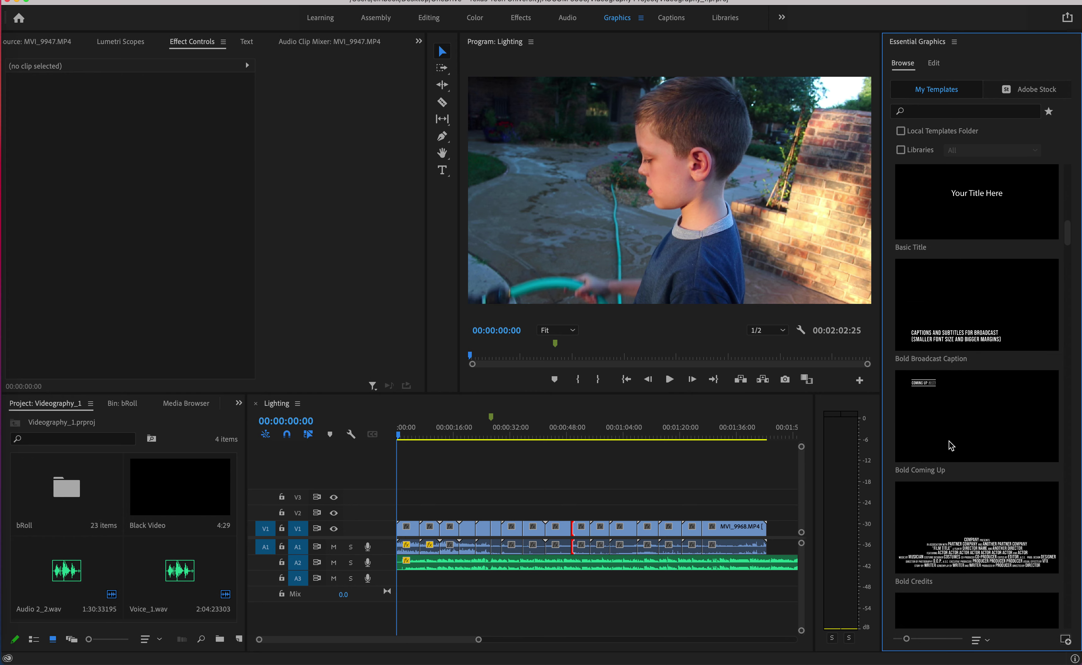
{"action": "scroll", "coordinate": [949, 441], "scroll_direction": "down", "scroll_amount": 5}
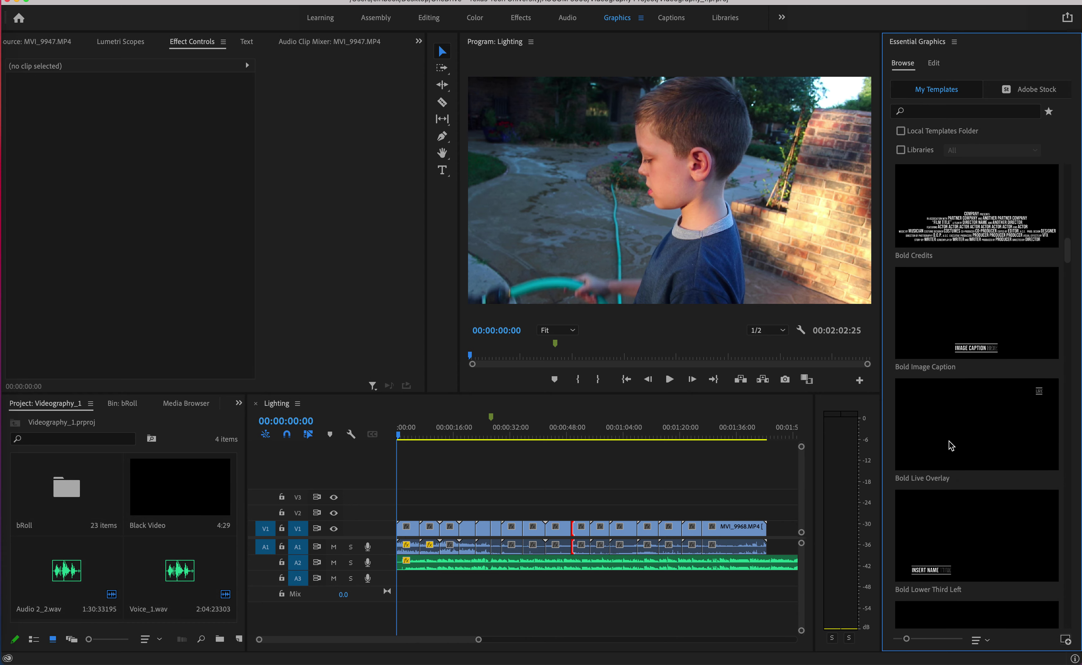
{"action": "scroll", "coordinate": [950, 445], "scroll_direction": "down", "scroll_amount": 3}
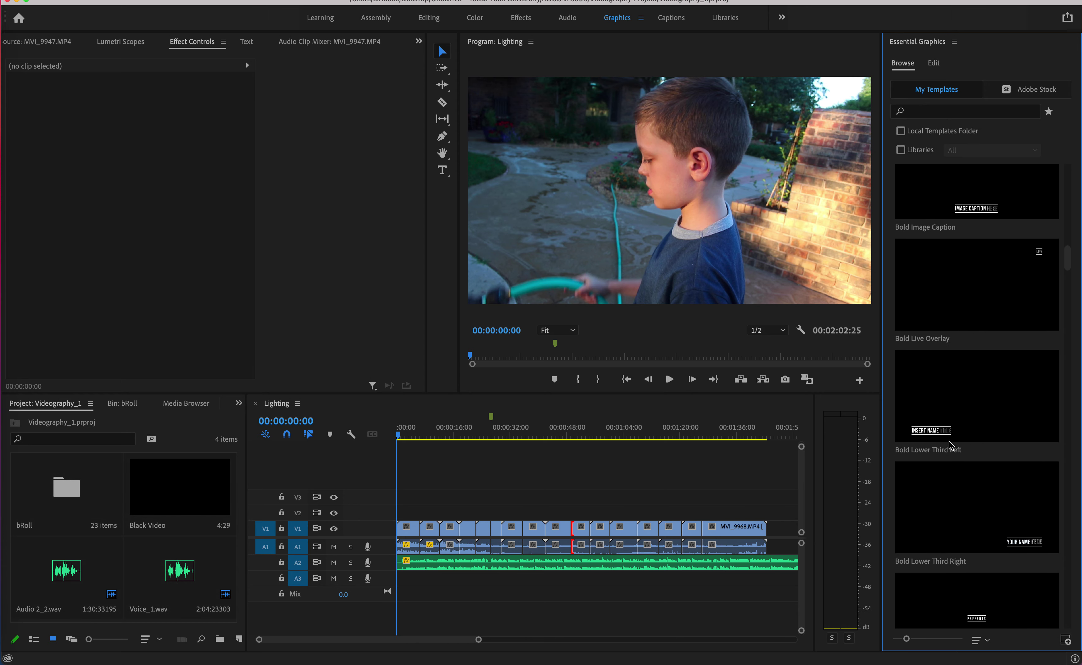
{"action": "scroll", "coordinate": [949, 440], "scroll_direction": "down", "scroll_amount": 4}
{"action": "scroll", "coordinate": [950, 441], "scroll_direction": "up", "scroll_amount": 10}
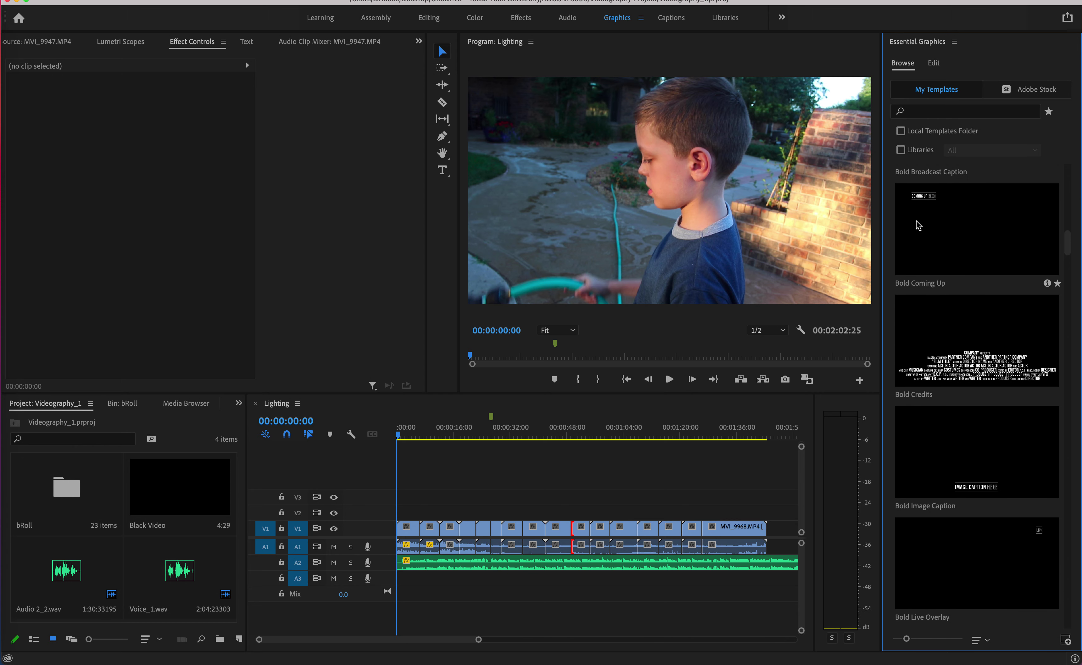
Step: Set the template browser to show templates from both the Local Templates Folder and all Libraries
{"action": "mouse_move", "coordinate": [953, 303]}
{"action": "left_click", "coordinate": [900, 131]}
{"action": "mouse_move", "coordinate": [955, 187]}
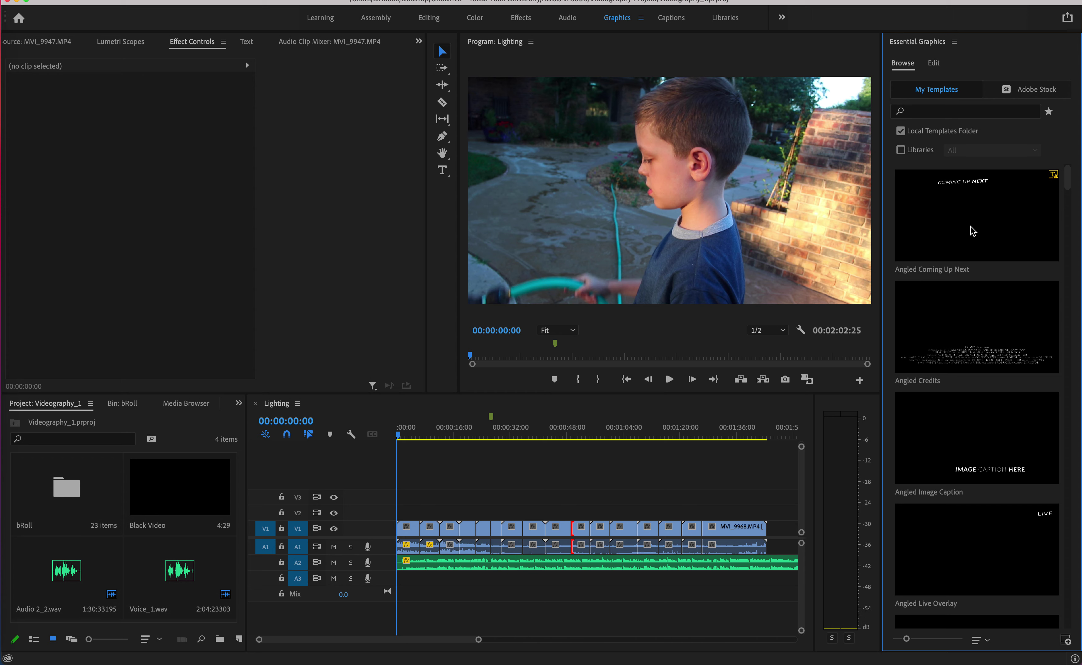
{"action": "scroll", "coordinate": [971, 227], "scroll_direction": "down", "scroll_amount": 3}
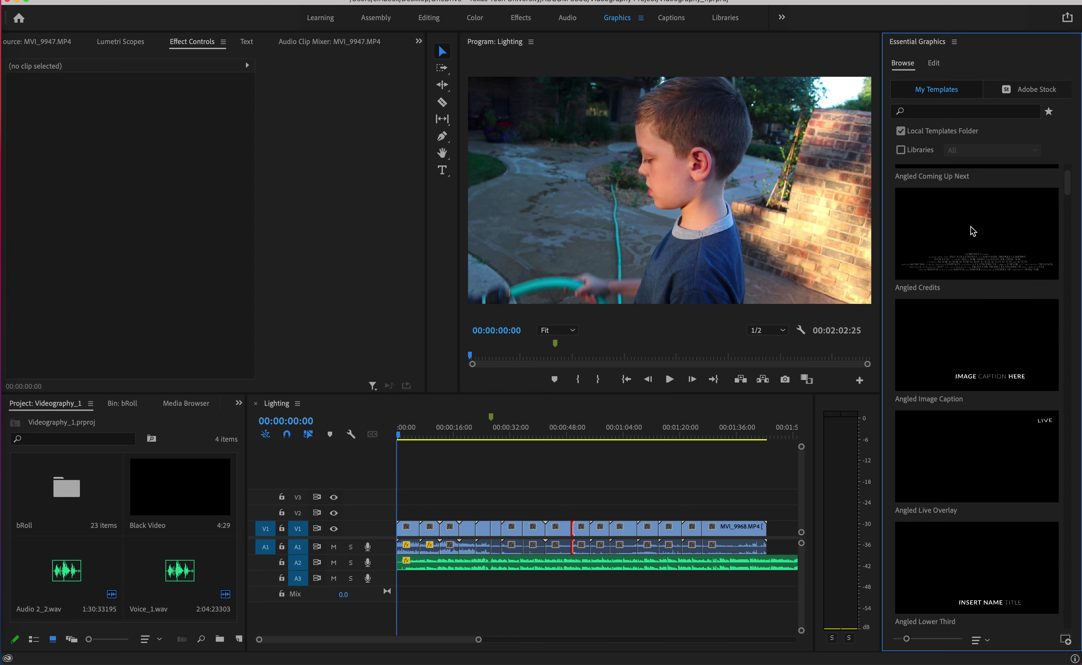
{"action": "left_click", "coordinate": [901, 151]}
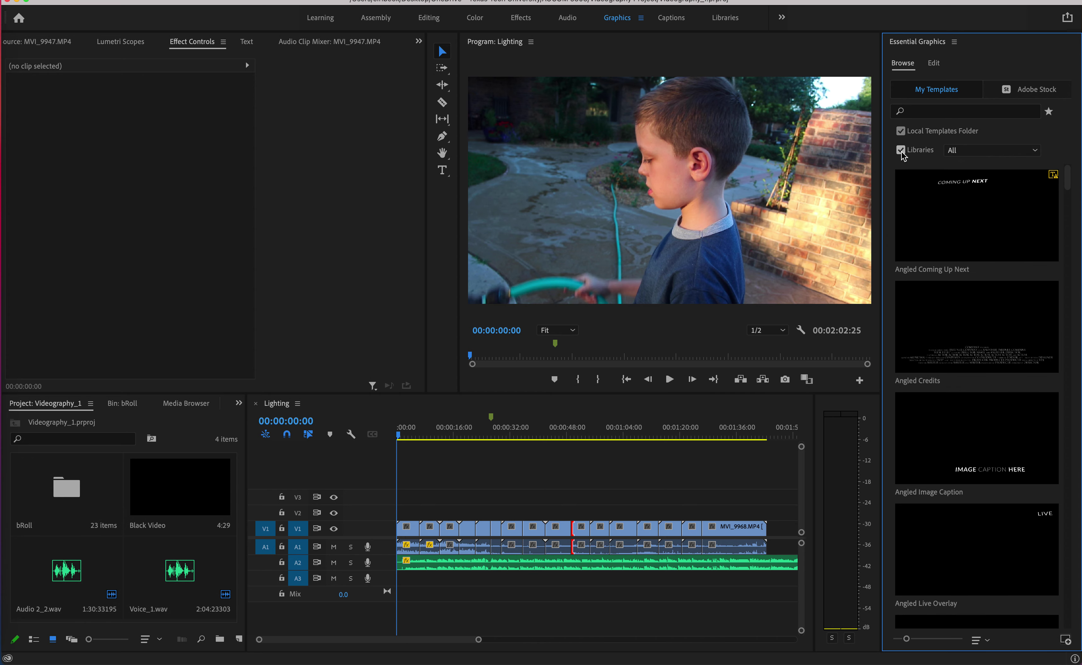
{"action": "left_click", "coordinate": [901, 131]}
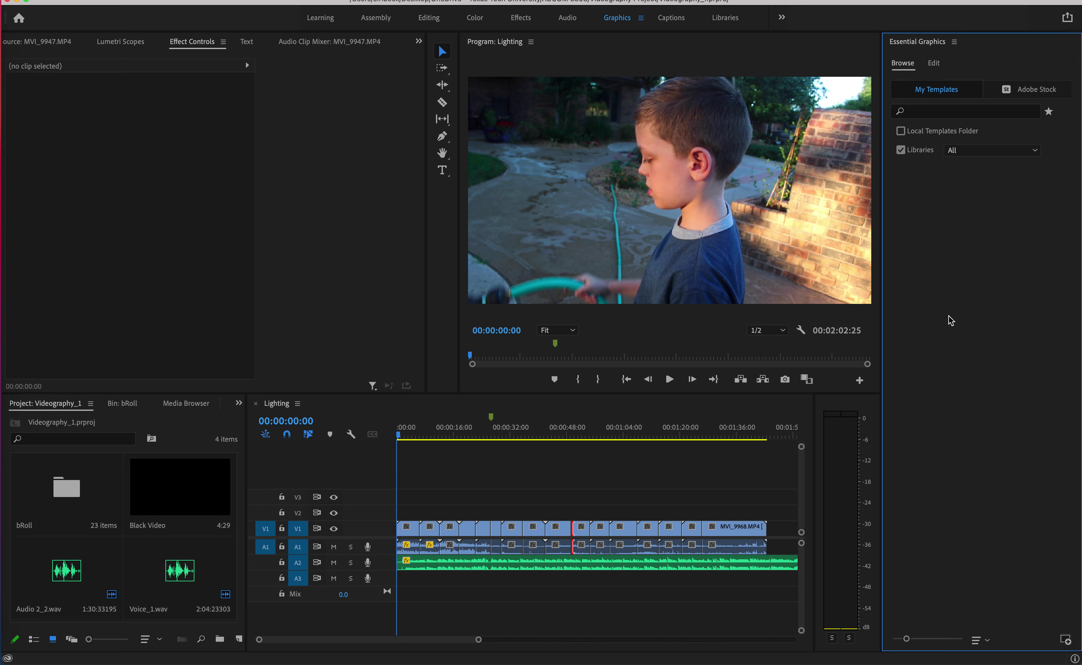
{"action": "left_click", "coordinate": [901, 131]}
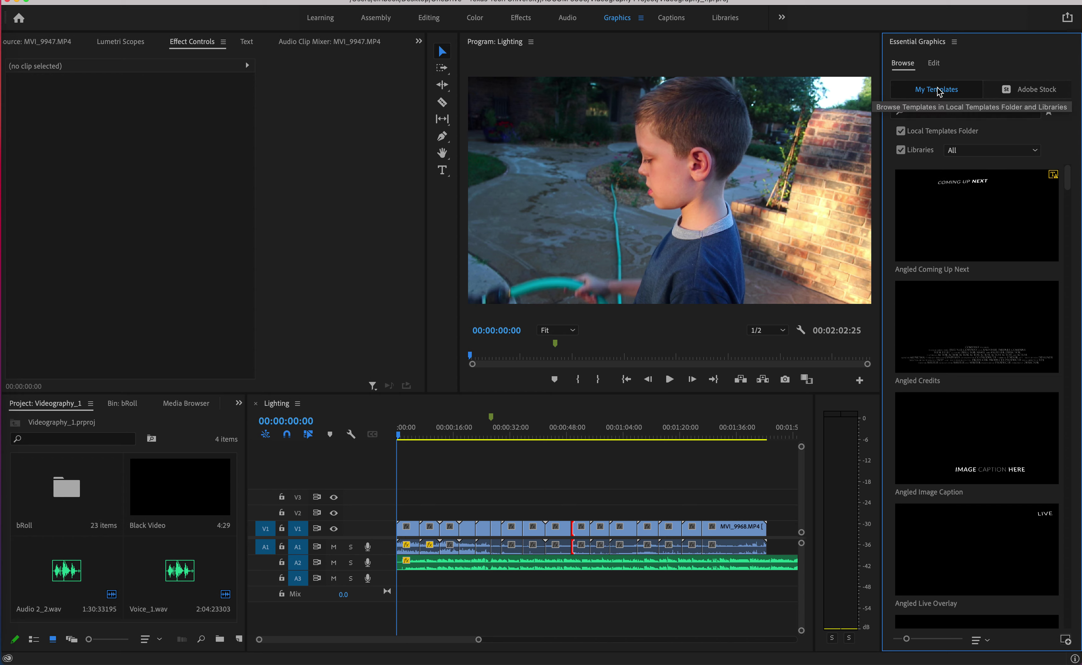
Step: Show the Adobe Stock templates and limit them to the free ones
{"action": "left_click", "coordinate": [1009, 96]}
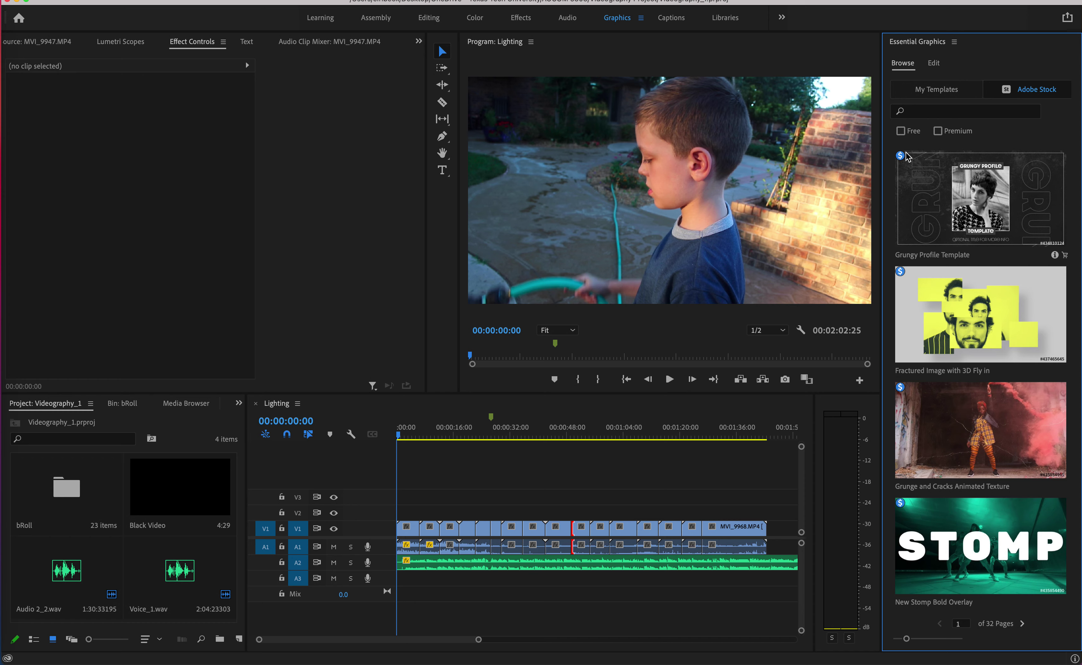
{"action": "left_click", "coordinate": [938, 132]}
{"action": "left_click", "coordinate": [900, 131]}
{"action": "left_click", "coordinate": [938, 131]}
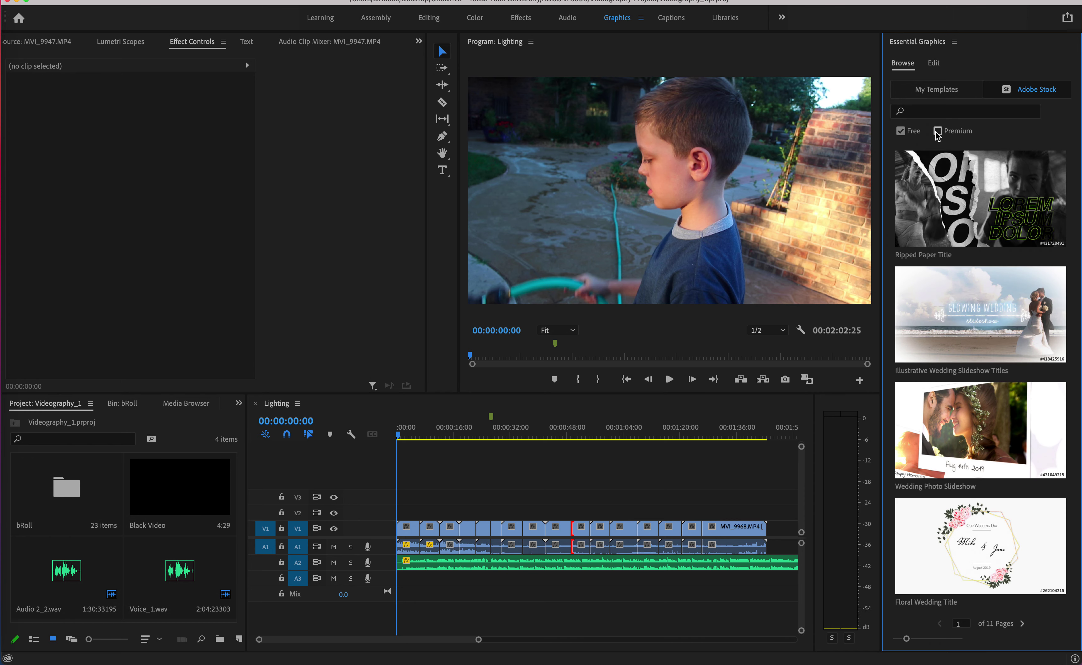
Step: Find the Circular Reveal Title on page 7 of the free templates and place it on V2 at the sequence start
{"action": "mouse_move", "coordinate": [983, 354]}
{"action": "mouse_move", "coordinate": [970, 559]}
{"action": "mouse_move", "coordinate": [951, 282]}
{"action": "left_click", "coordinate": [1023, 624]}
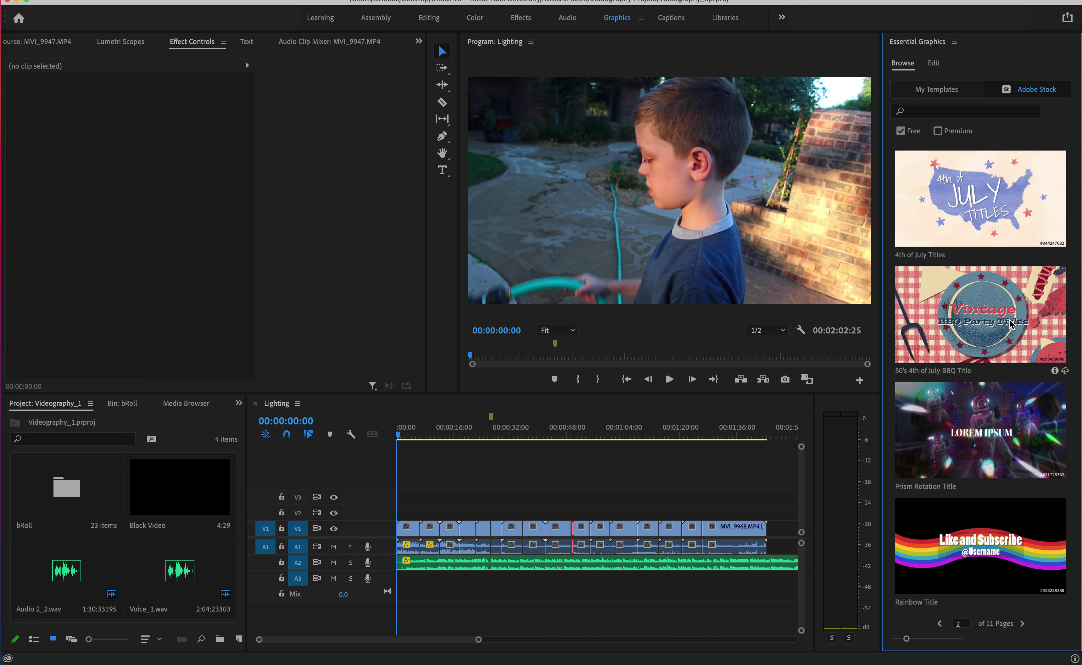
{"action": "left_click", "coordinate": [1023, 624]}
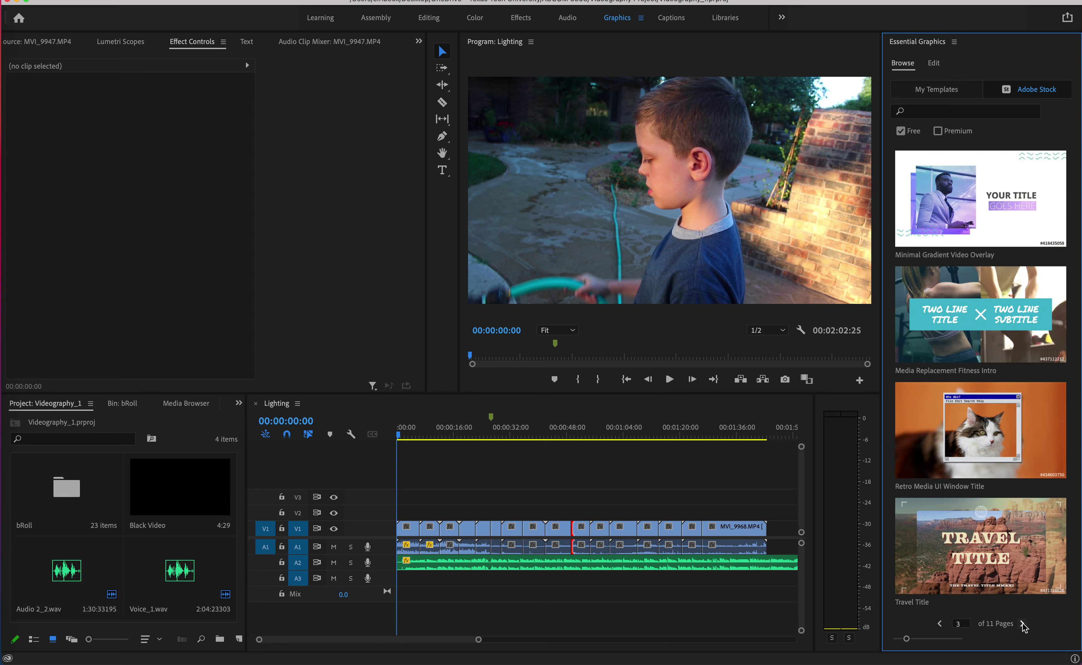
{"action": "left_click", "coordinate": [1023, 624]}
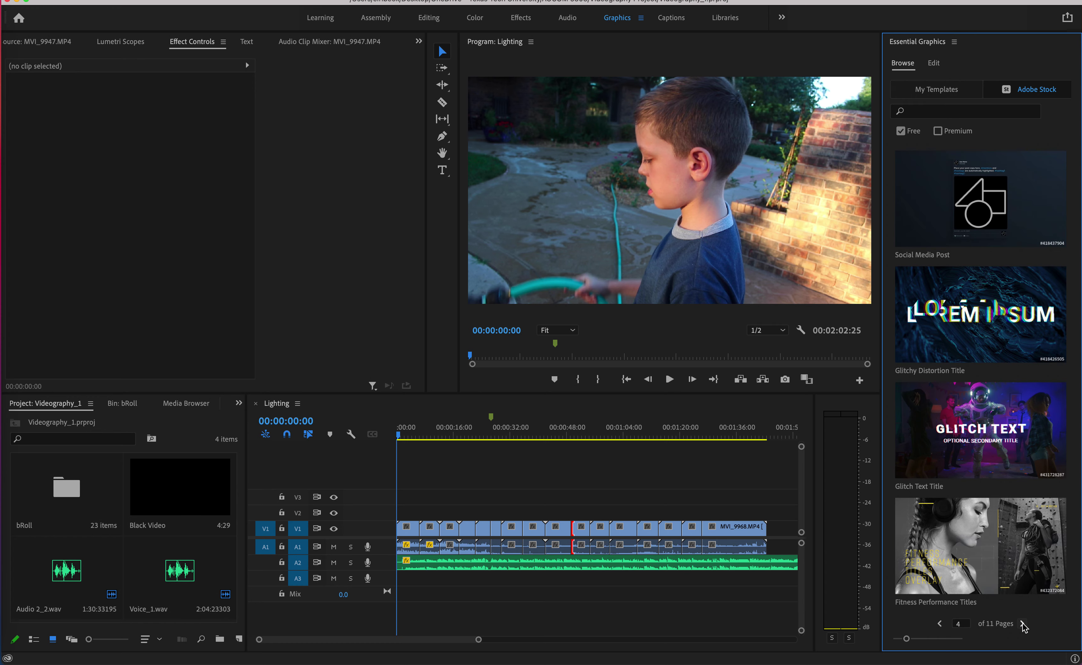
{"action": "left_click", "coordinate": [1023, 624]}
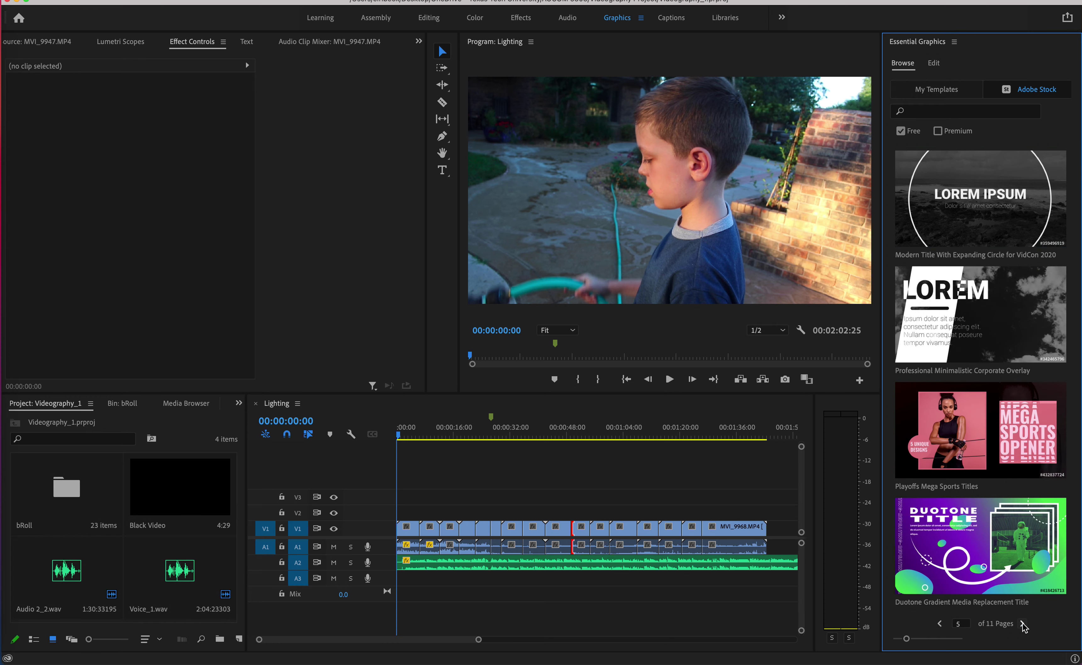
{"action": "left_click", "coordinate": [1023, 624]}
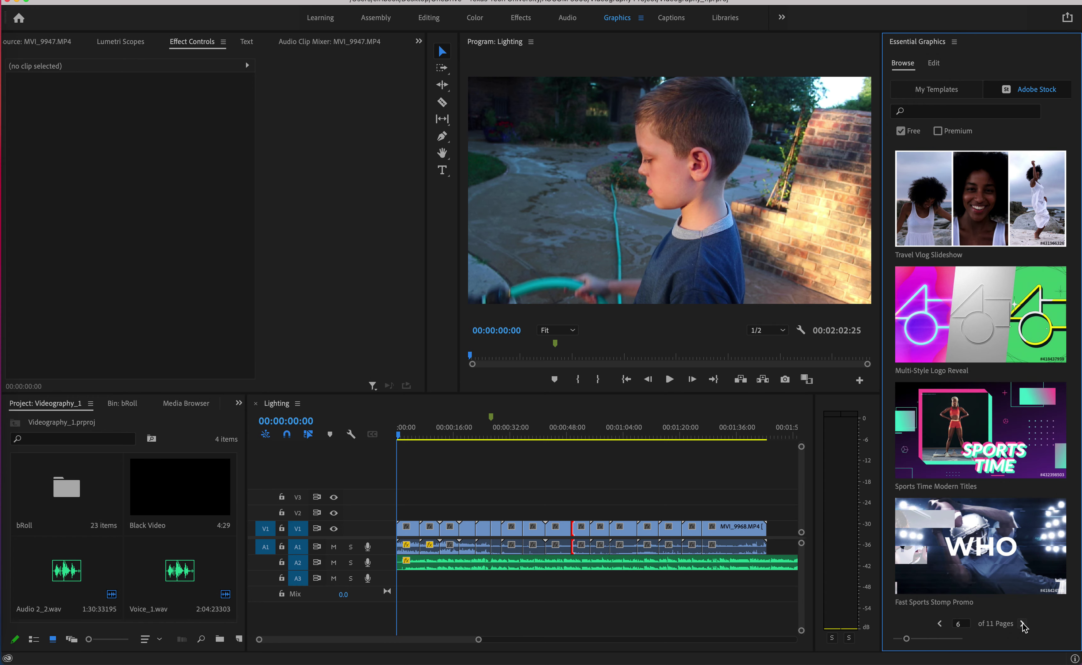
{"action": "left_click", "coordinate": [1022, 624]}
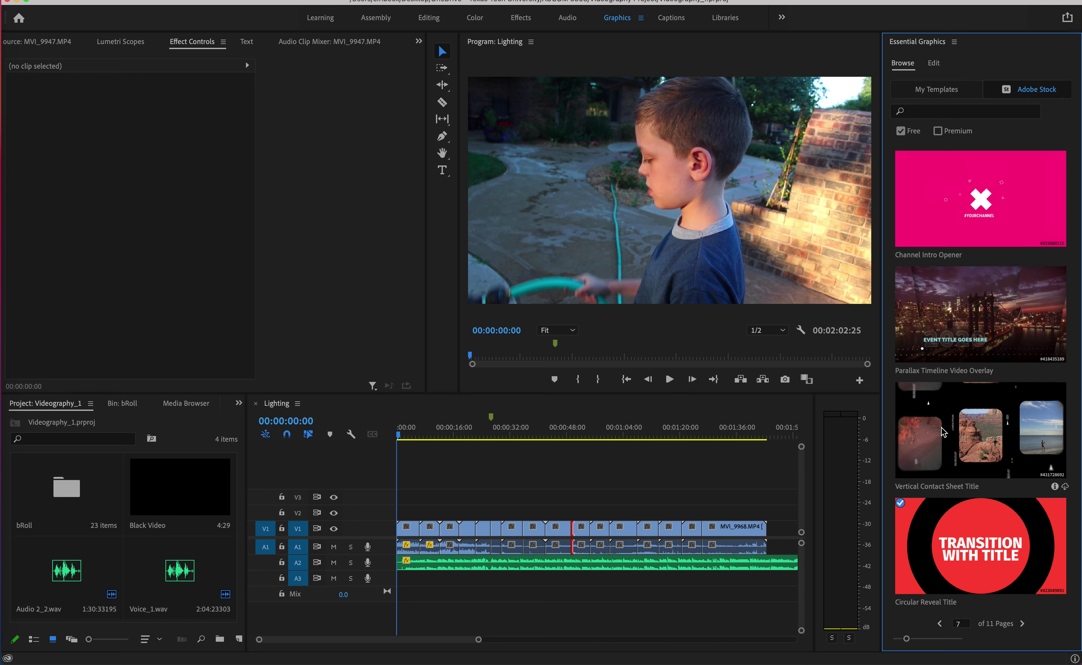
{"action": "left_click_drag", "start_coordinate": [972, 544], "coordinate": [398, 512]}
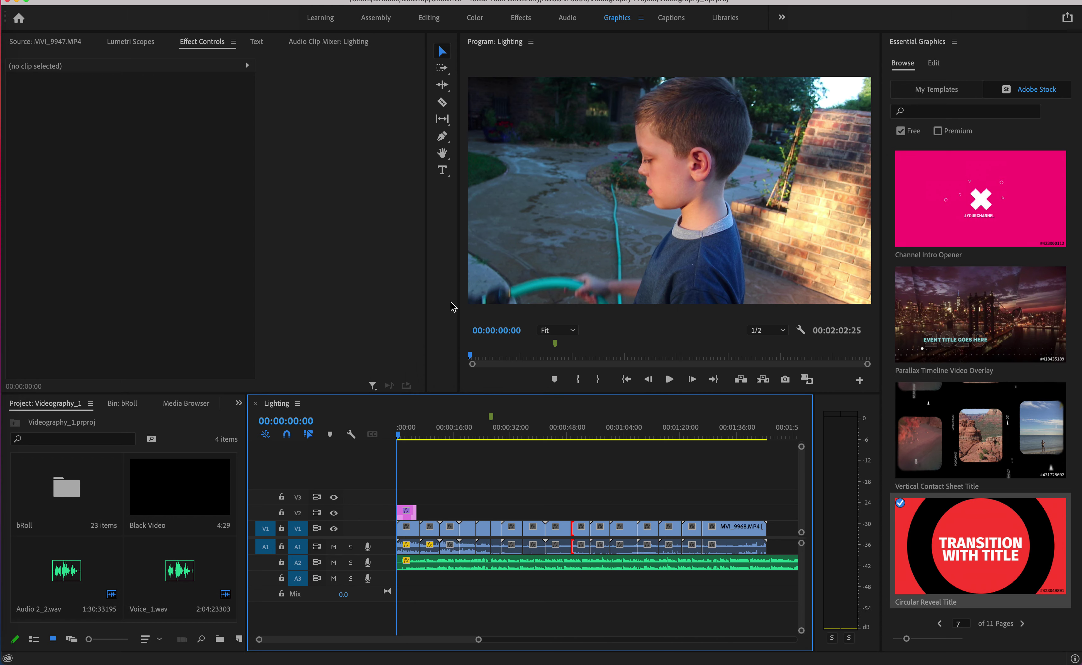
Step: Play past the title and shift all V1 clips with their A1 audio so they start at 00:00:06:04
{"action": "key", "text": "space"}
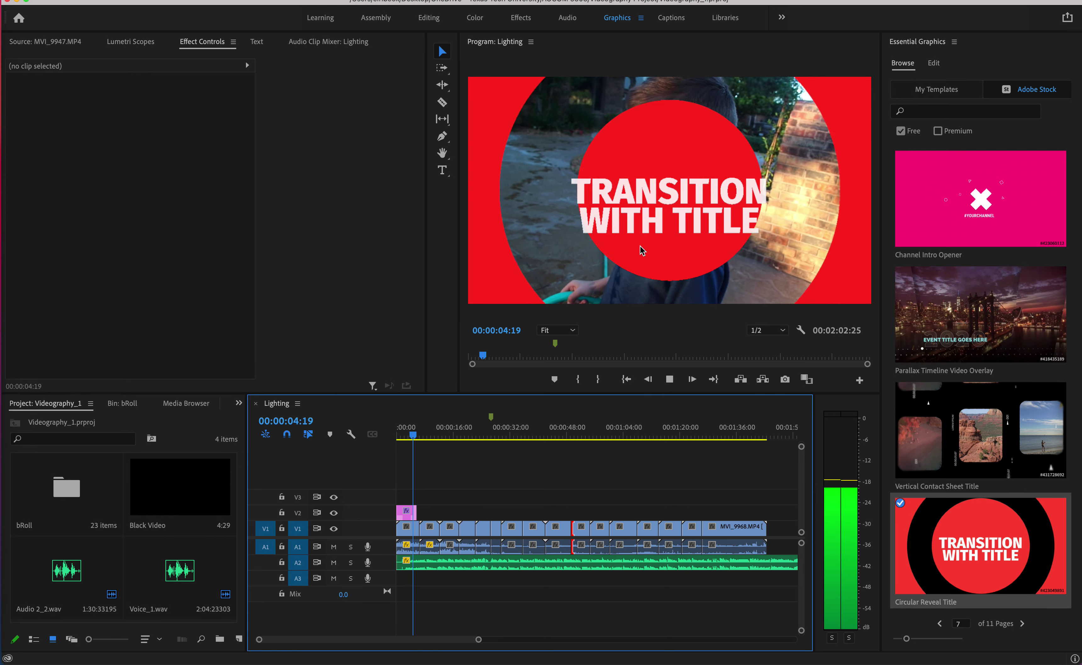
{"action": "key", "text": "space"}
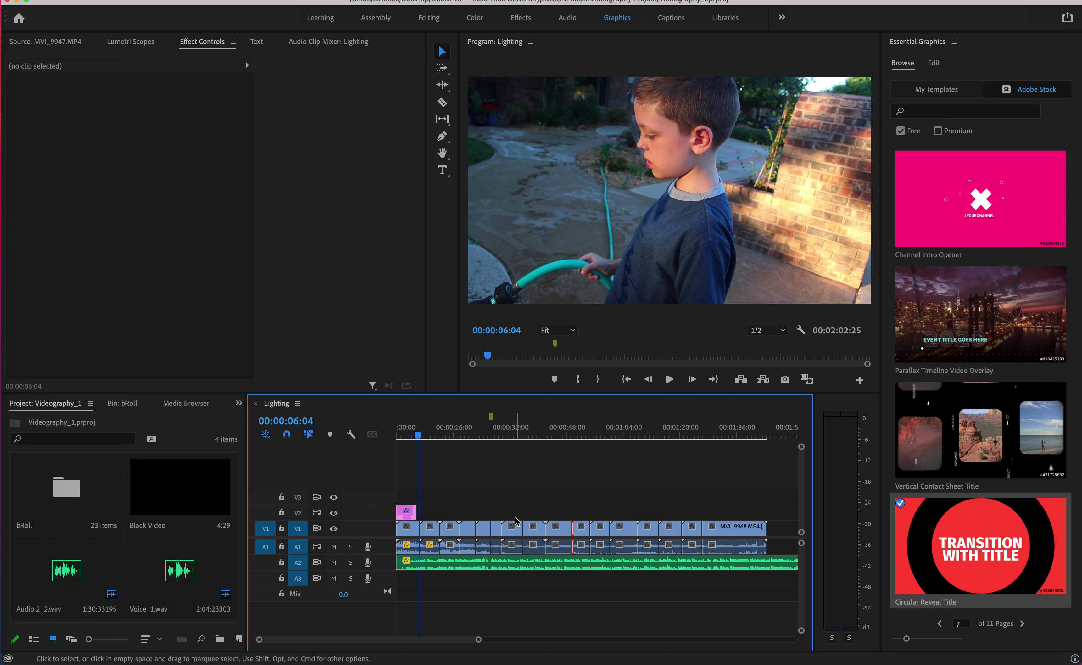
{"action": "left_click_drag", "start_coordinate": [781, 529], "coordinate": [429, 530]}
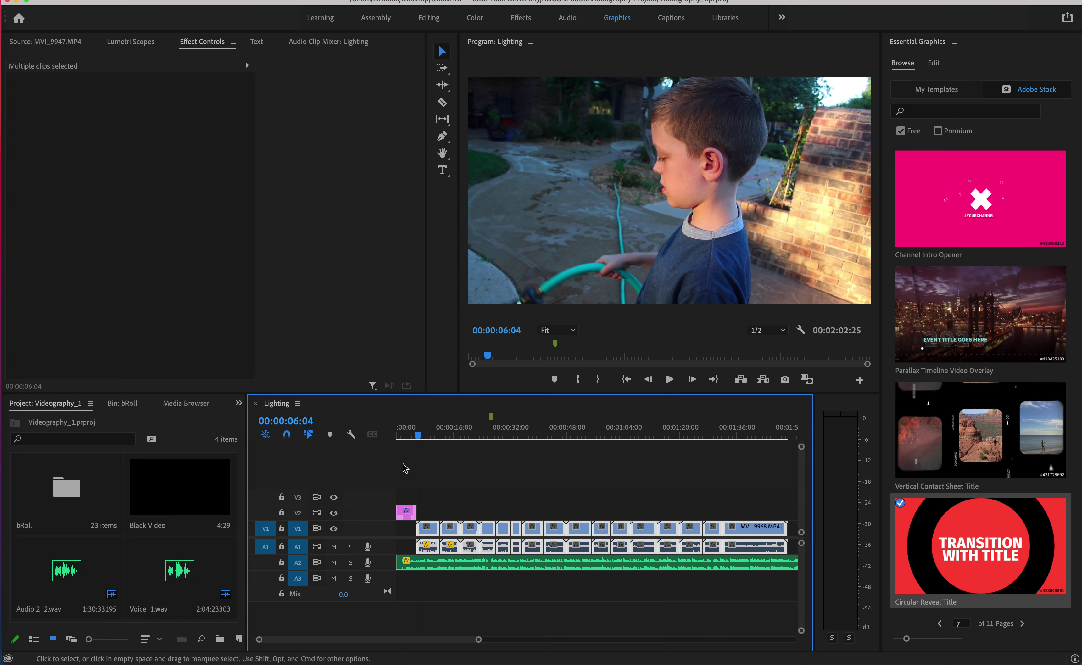
Step: Play the title from the beginning of the sequence and stop at 00:00:03:07 while its text is fully displayed
{"action": "left_click_drag", "start_coordinate": [418, 435], "coordinate": [392, 437]}
{"action": "key", "text": "space"}
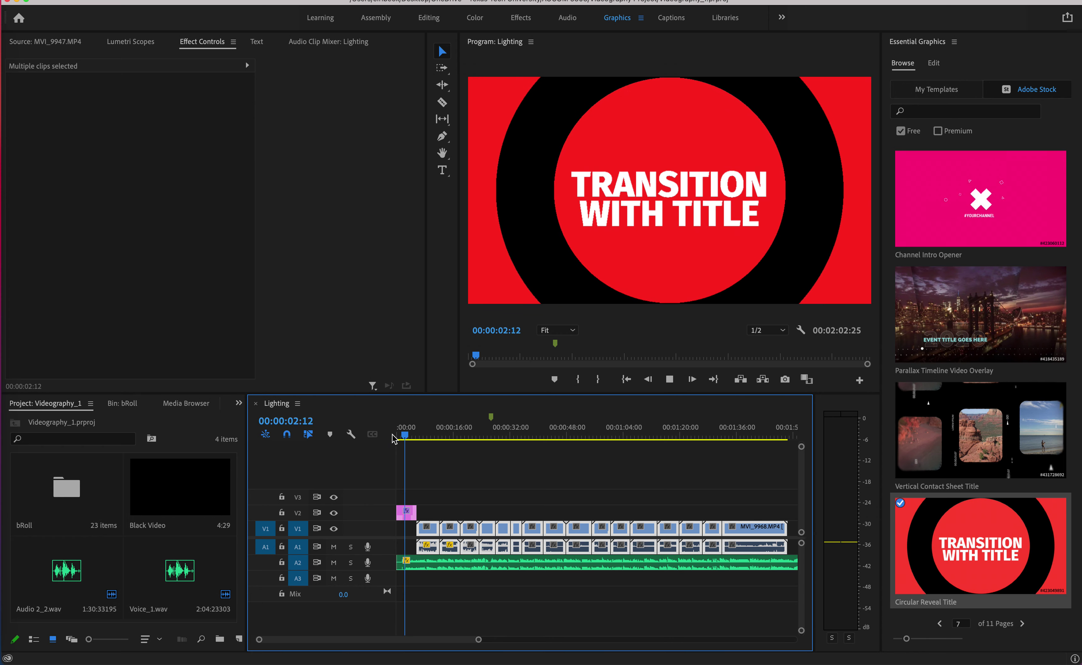
{"action": "key", "text": "space"}
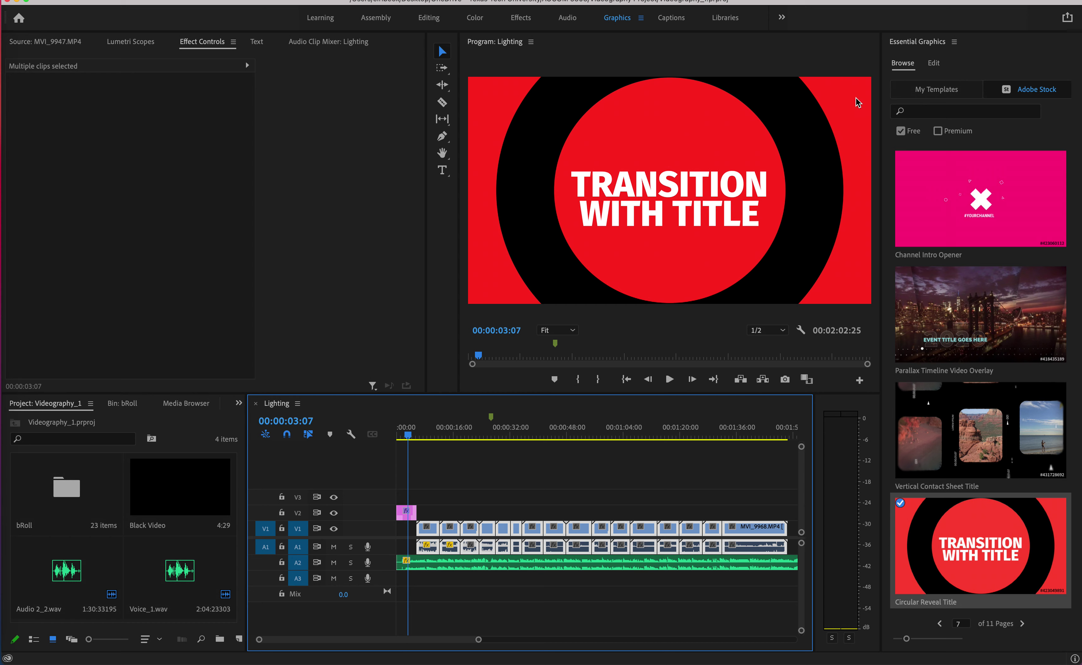
Step: Replace the text of the title clip on V2 with "Lighting Demonstration"
{"action": "left_click", "coordinate": [934, 64]}
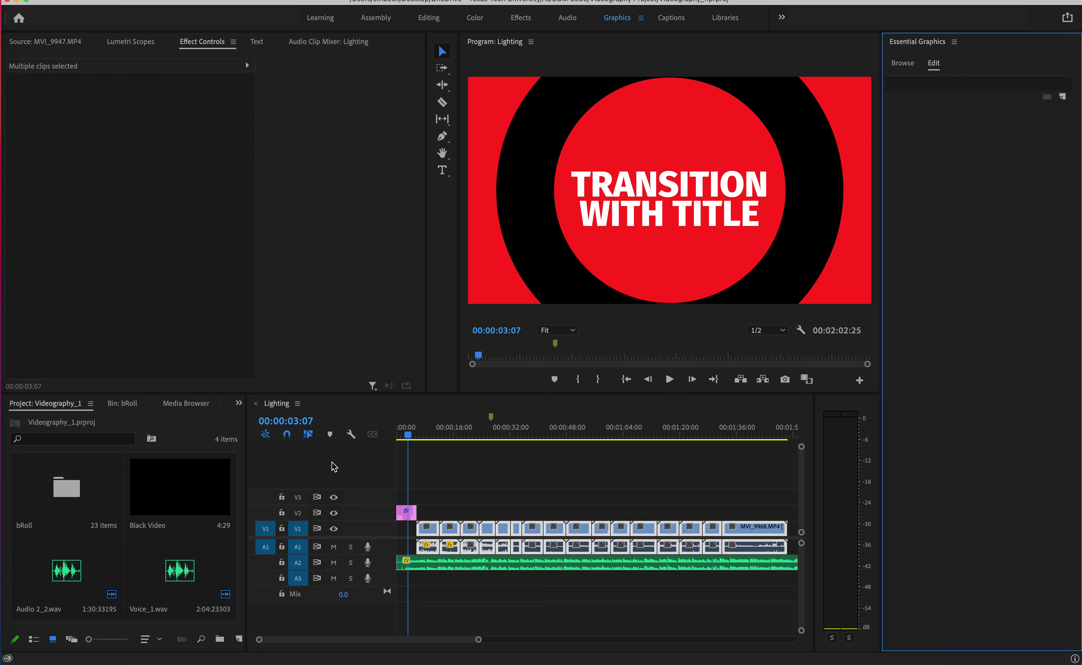
{"action": "left_click", "coordinate": [404, 515]}
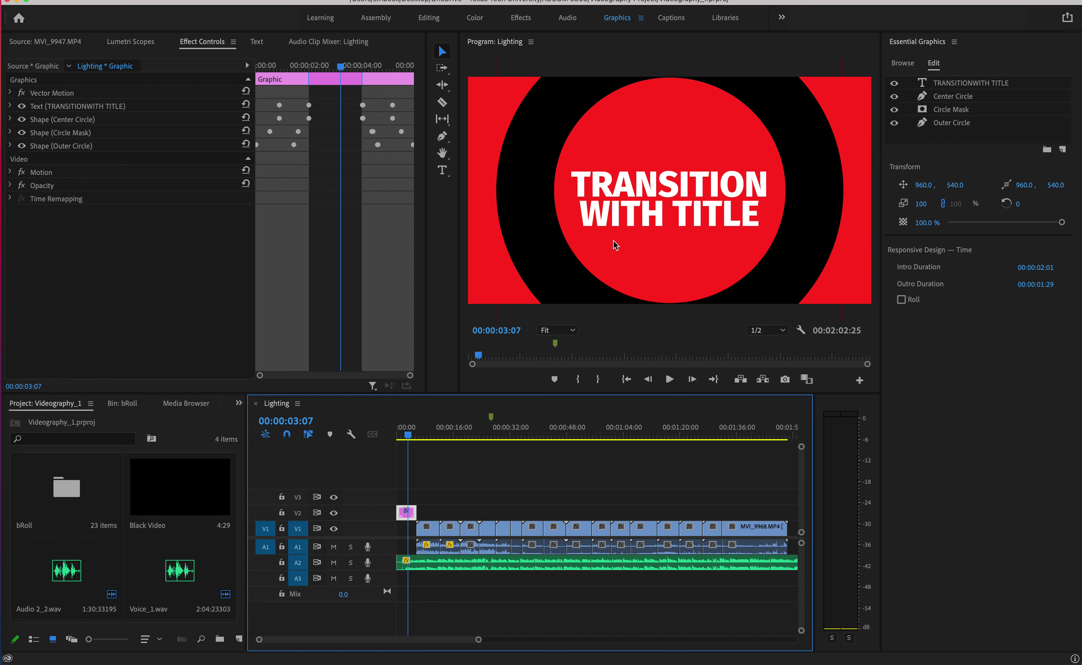
{"action": "left_click", "coordinate": [617, 196]}
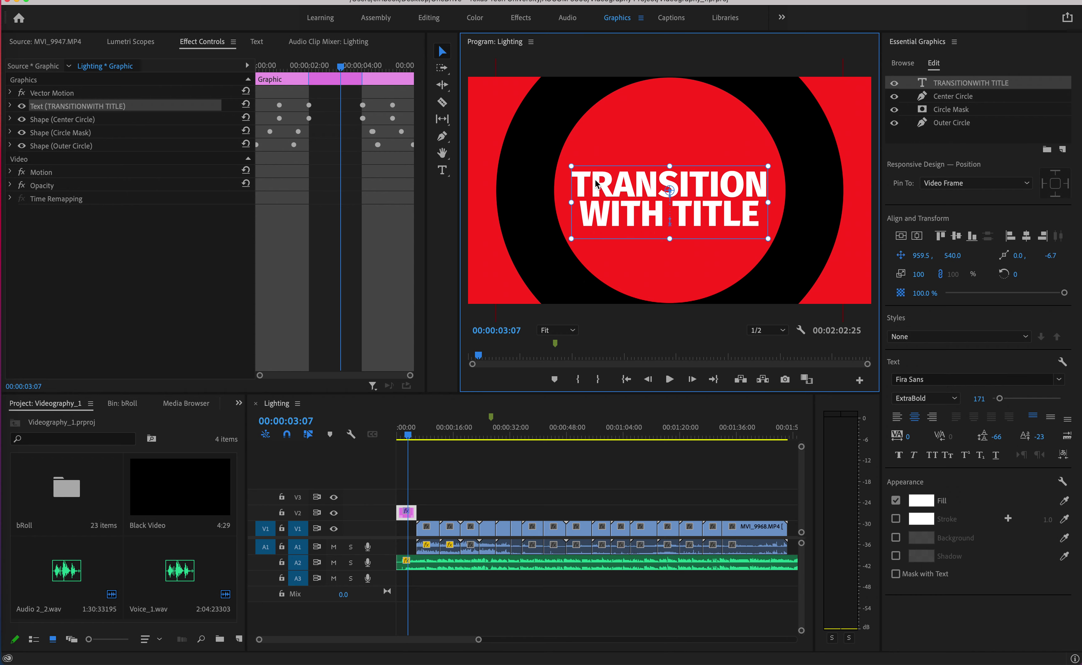
{"action": "double_click", "coordinate": [752, 211]}
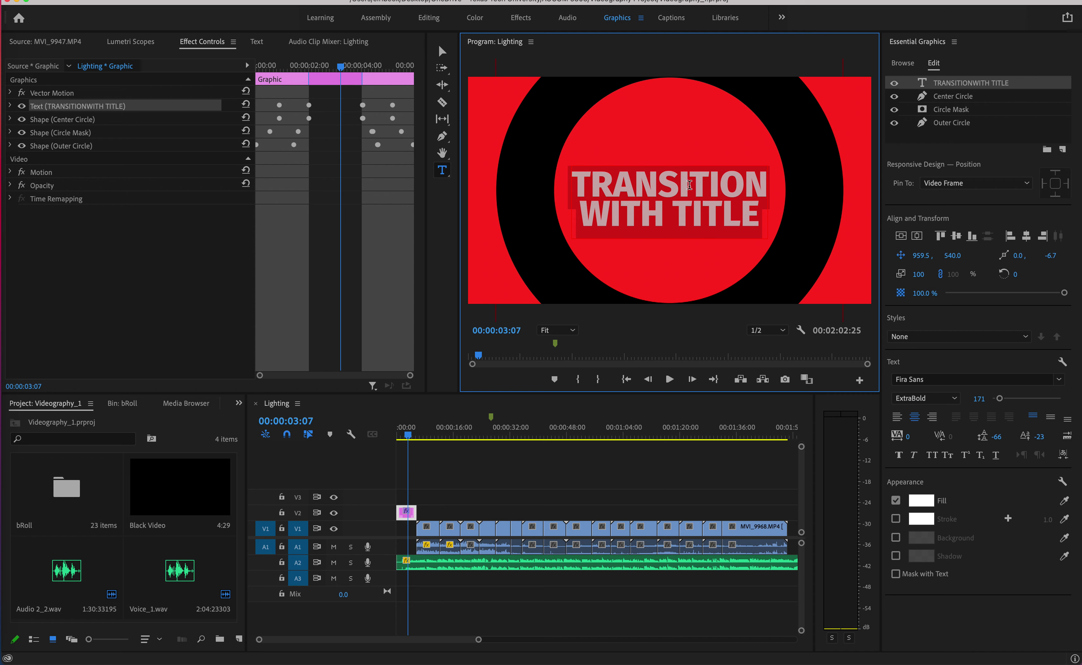
{"action": "left_click", "coordinate": [687, 218]}
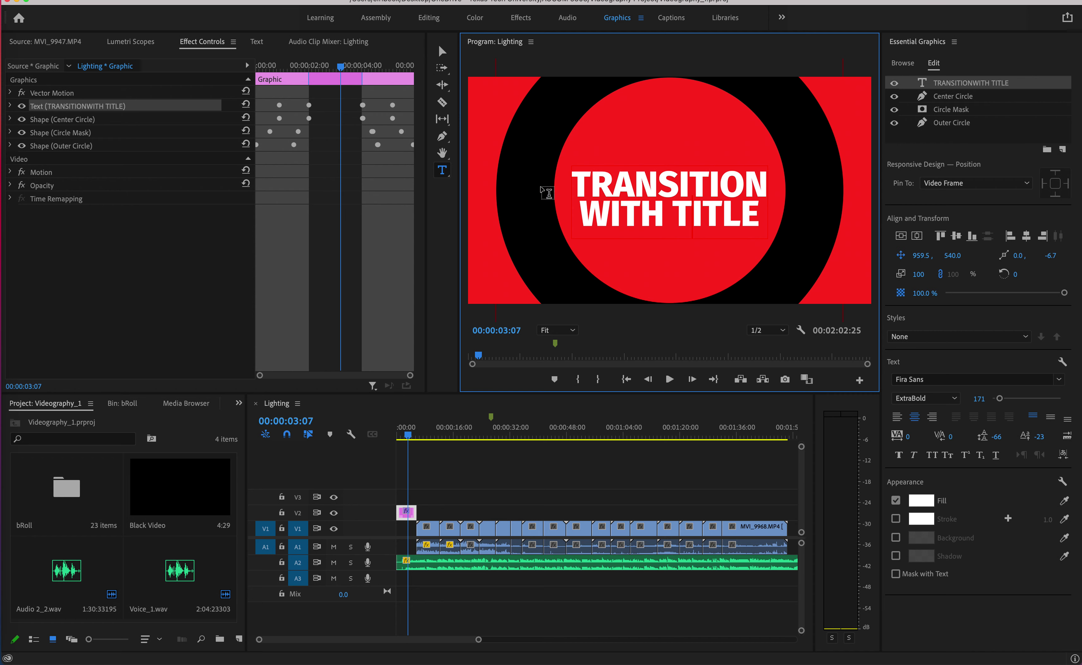
{"action": "left_click", "coordinate": [443, 172]}
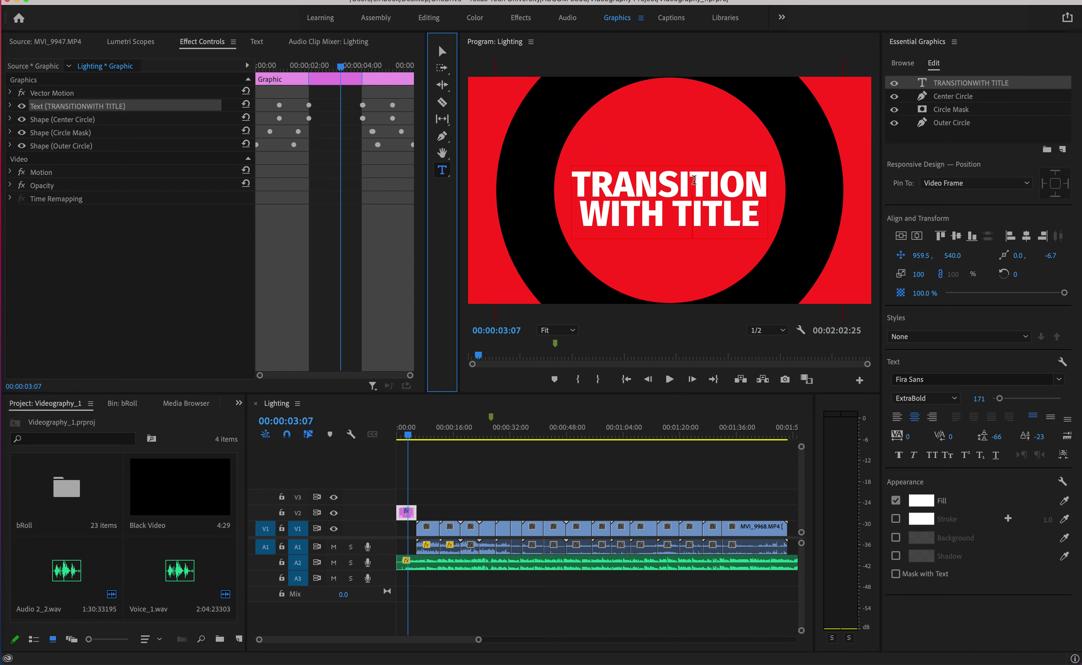
{"action": "left_click", "coordinate": [762, 213]}
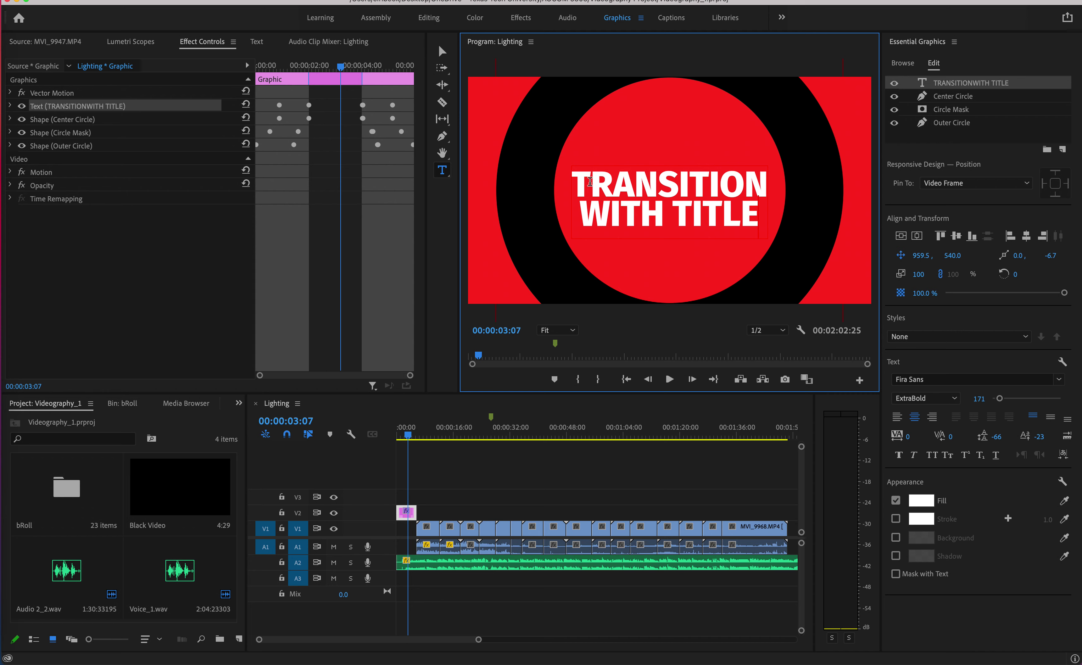
{"action": "left_click_drag", "start_coordinate": [590, 181], "coordinate": [730, 215]}
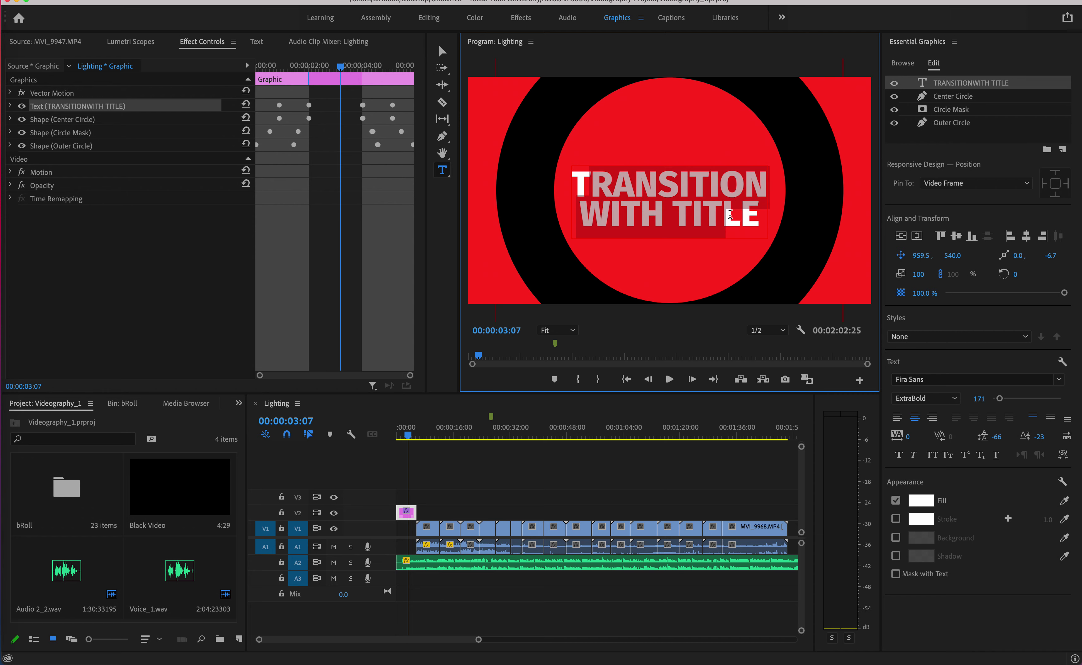
{"action": "key", "text": "BackSpace"}
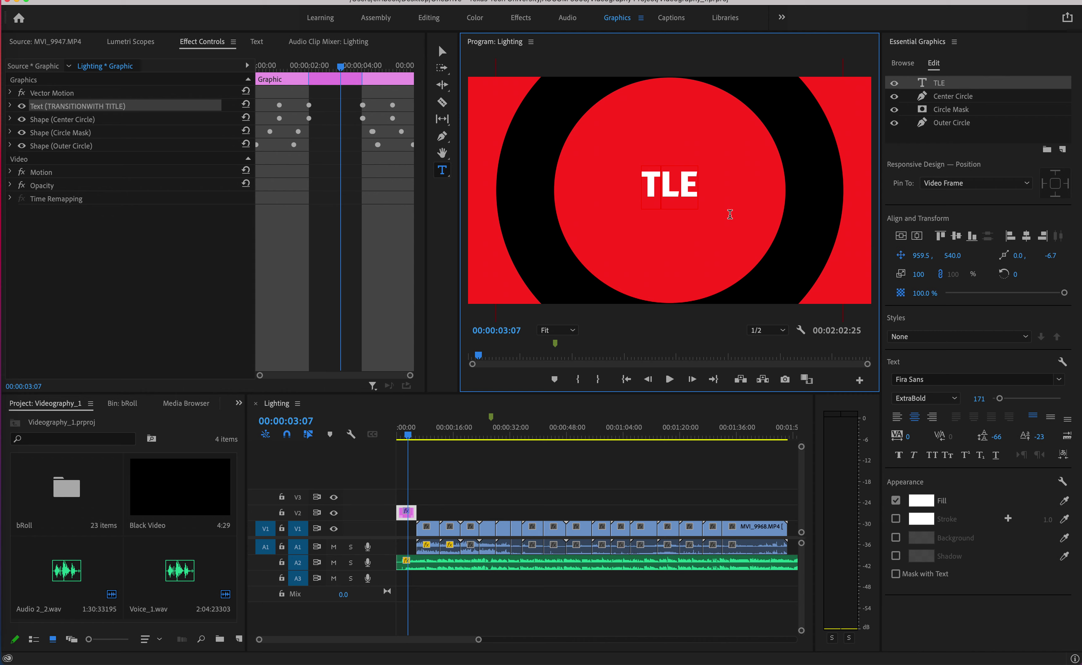
{"action": "key", "text": "BackSpace"}
{"action": "key", "text": "BackSpace"}
{"action": "key", "text": "BackSpace"}
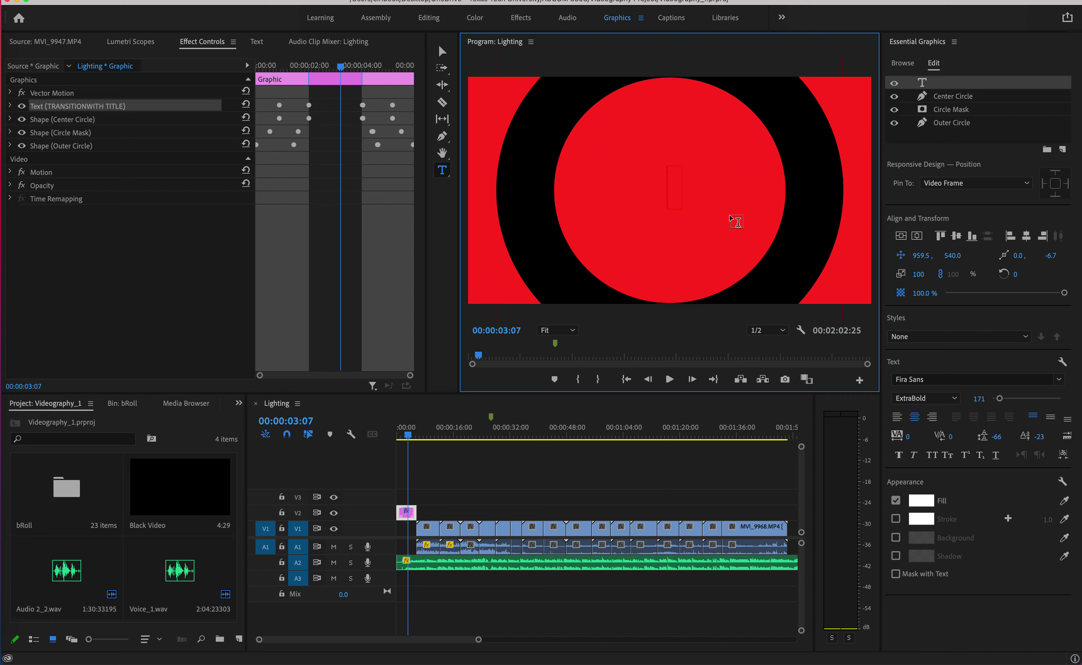
{"action": "type", "text": "Lighting Demonstrationg"}
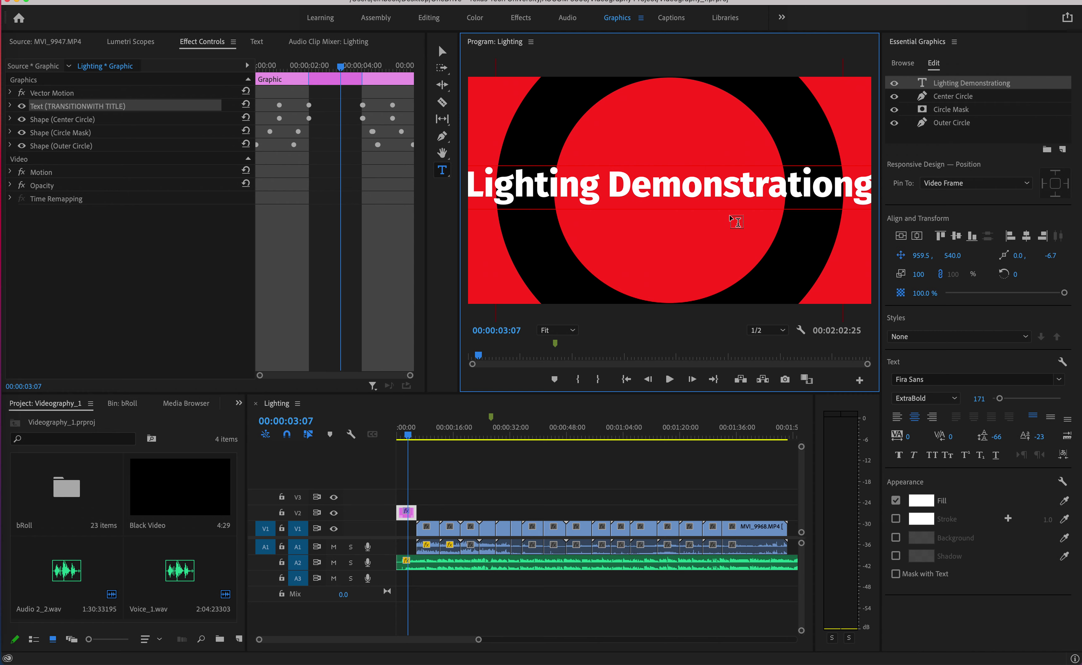
{"action": "key", "text": "BackSpace"}
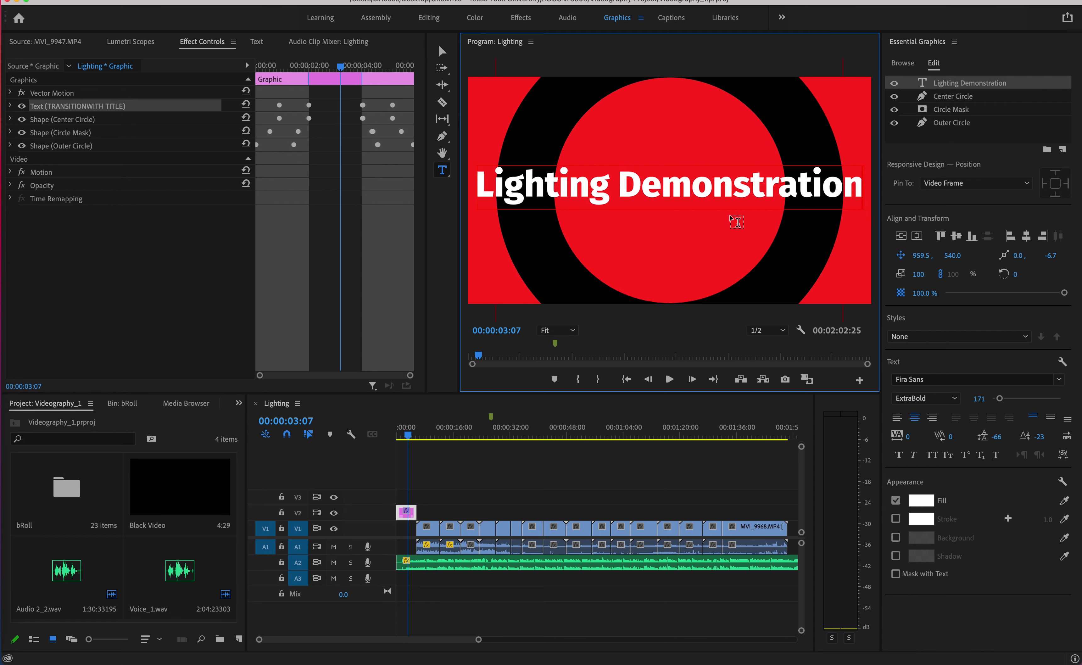
Step: Put "Demonstration" on its own second line and scale the title text to 86% so it fits inside the center circle
{"action": "left_click", "coordinate": [622, 182]}
{"action": "key", "text": "Return"}
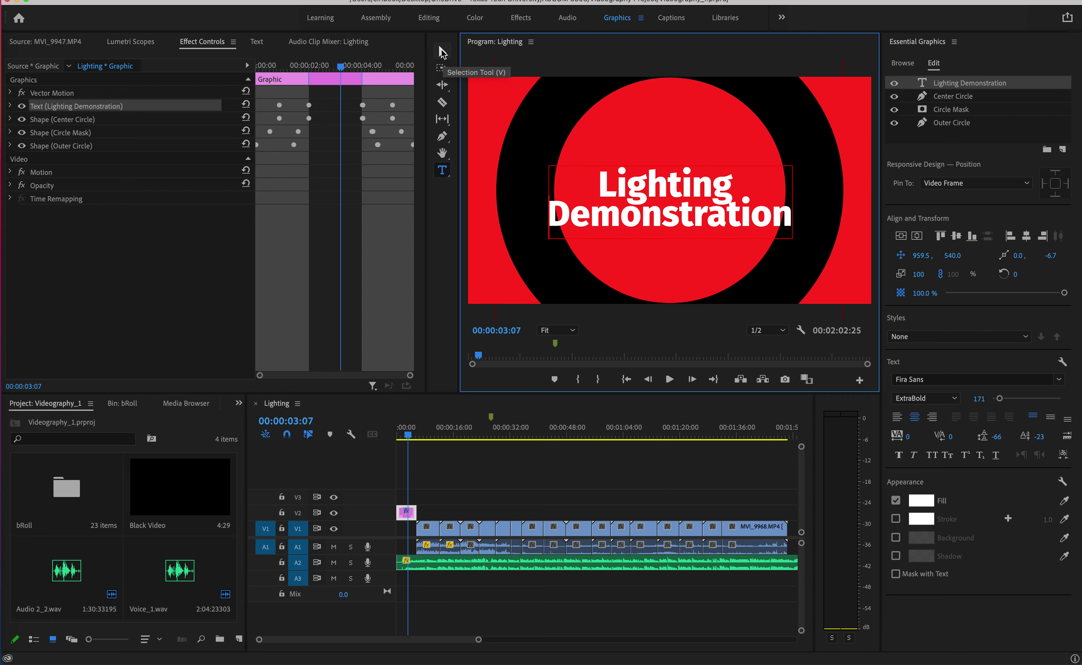
{"action": "type", "text": "v"}
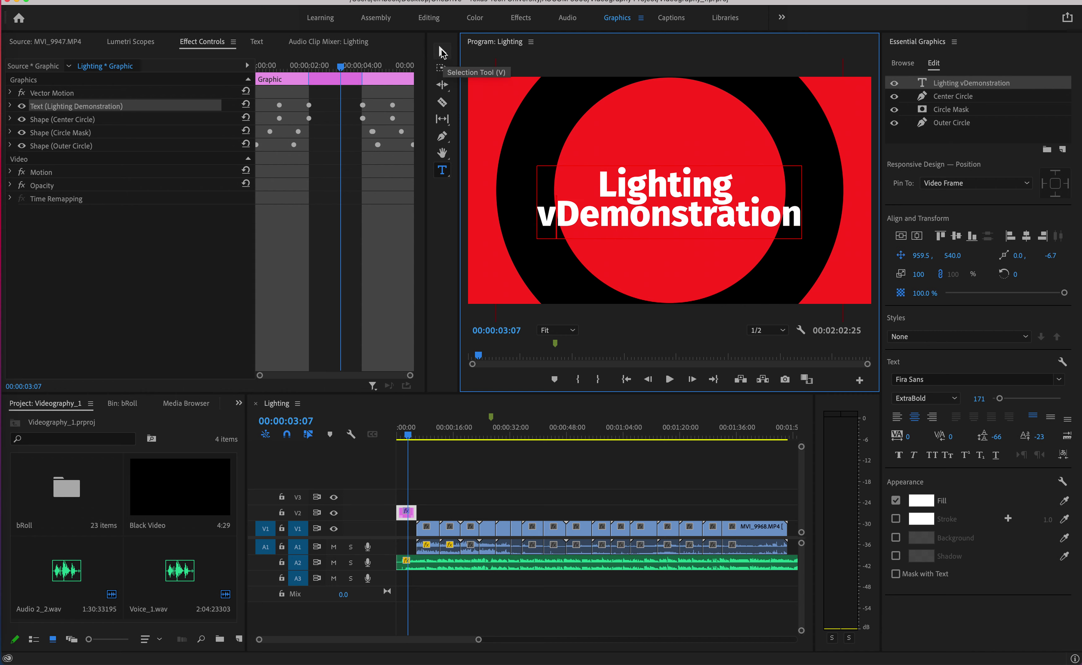
{"action": "key", "text": "BackSpace"}
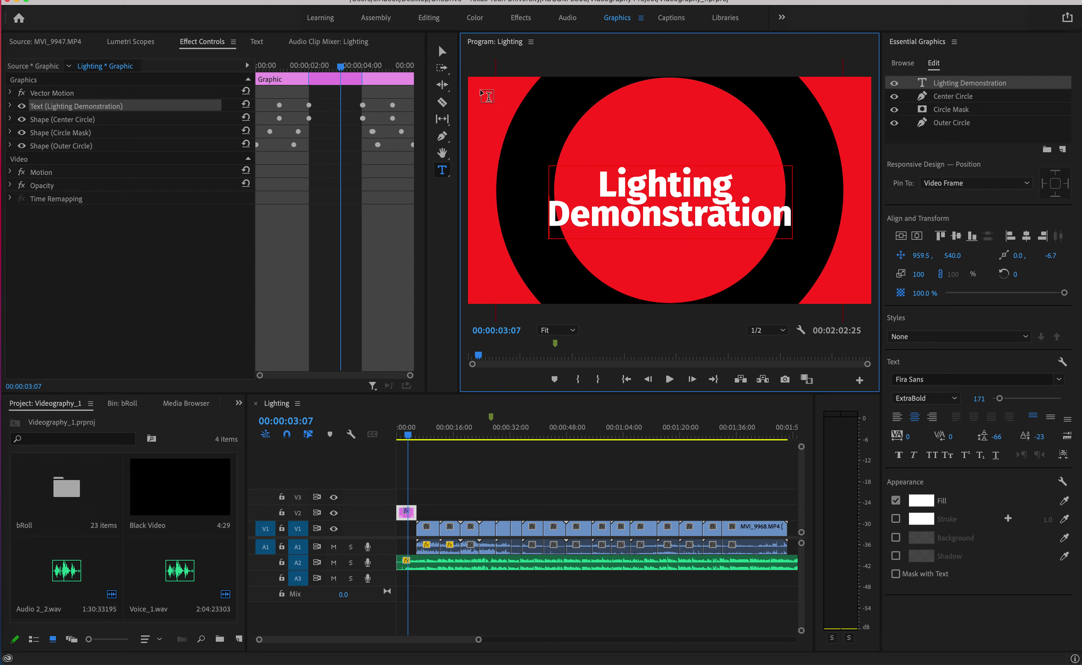
{"action": "left_click", "coordinate": [441, 51]}
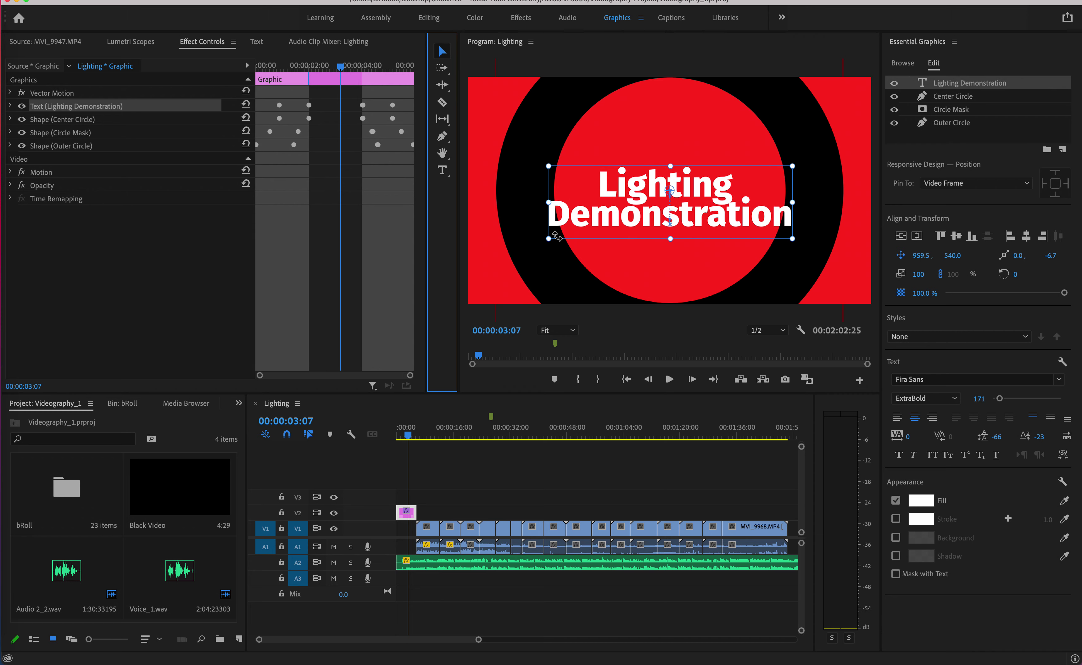
{"action": "left_click_drag", "start_coordinate": [549, 239], "coordinate": [567, 230]}
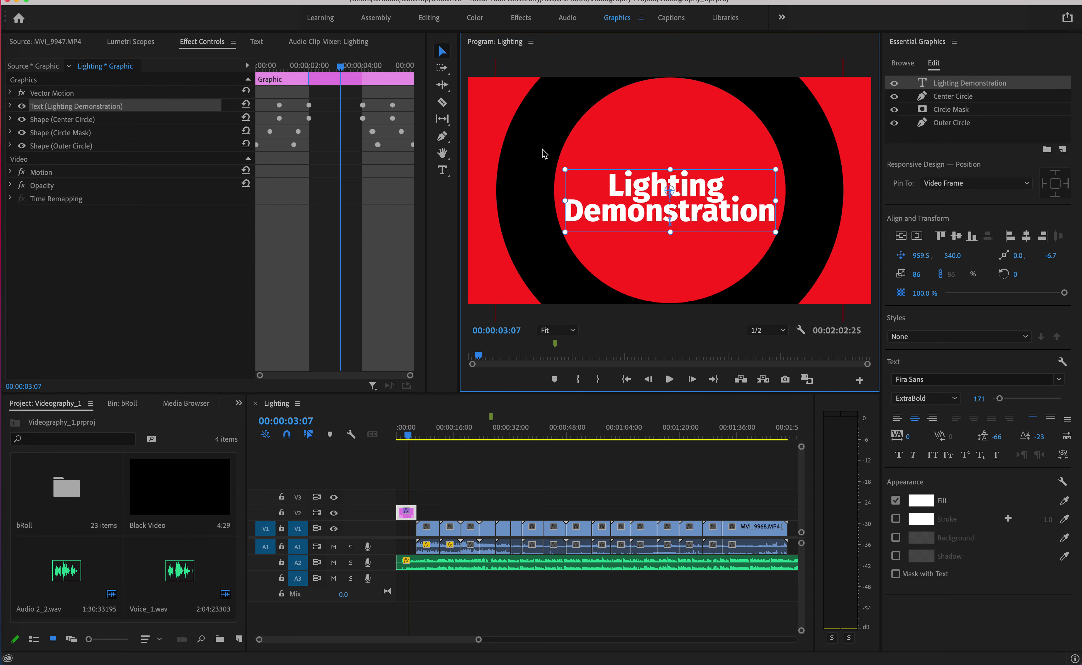
Step: Select the whole title text, try bottom, middle and top alignment, and center it in the video frame
{"action": "left_click", "coordinate": [442, 170]}
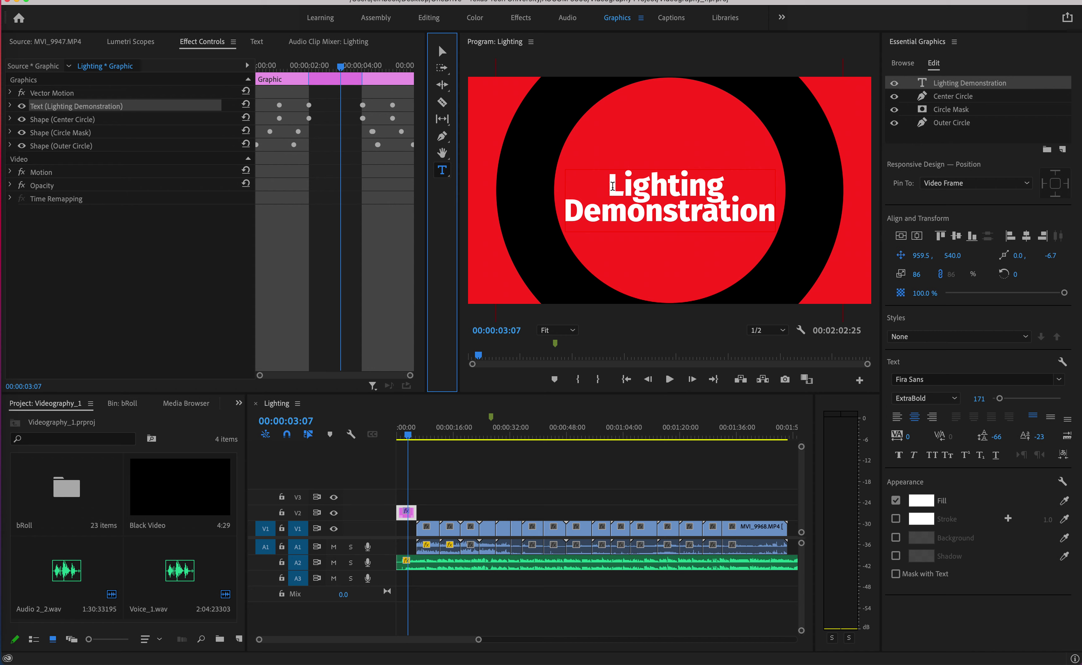
{"action": "left_click_drag", "start_coordinate": [612, 186], "coordinate": [778, 219]}
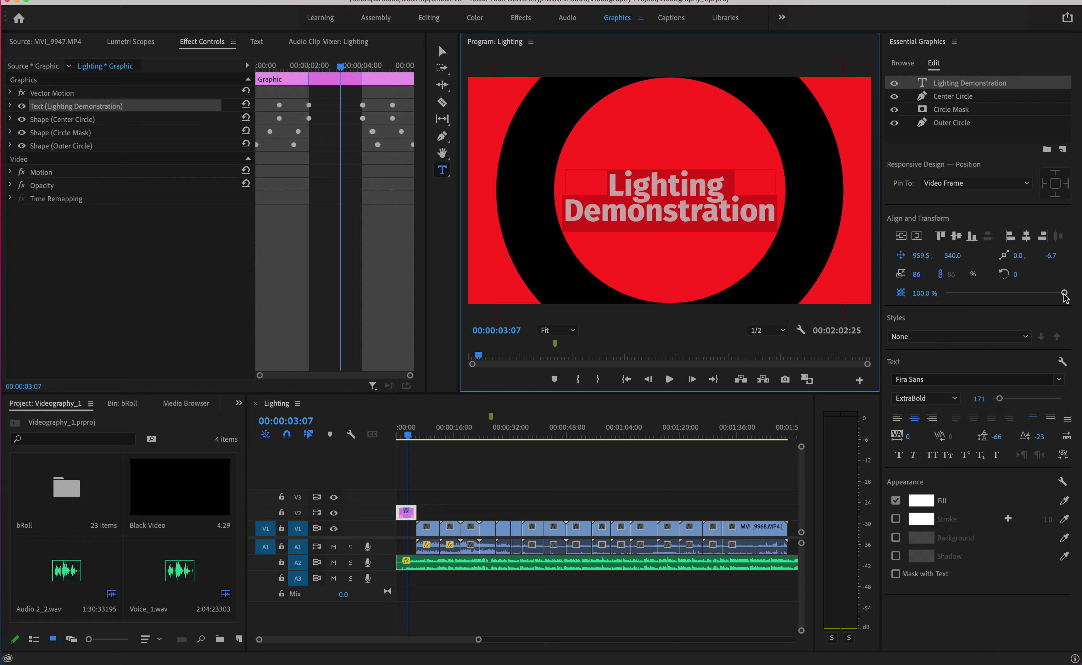
{"action": "left_click_drag", "start_coordinate": [1065, 295], "coordinate": [1078, 313]}
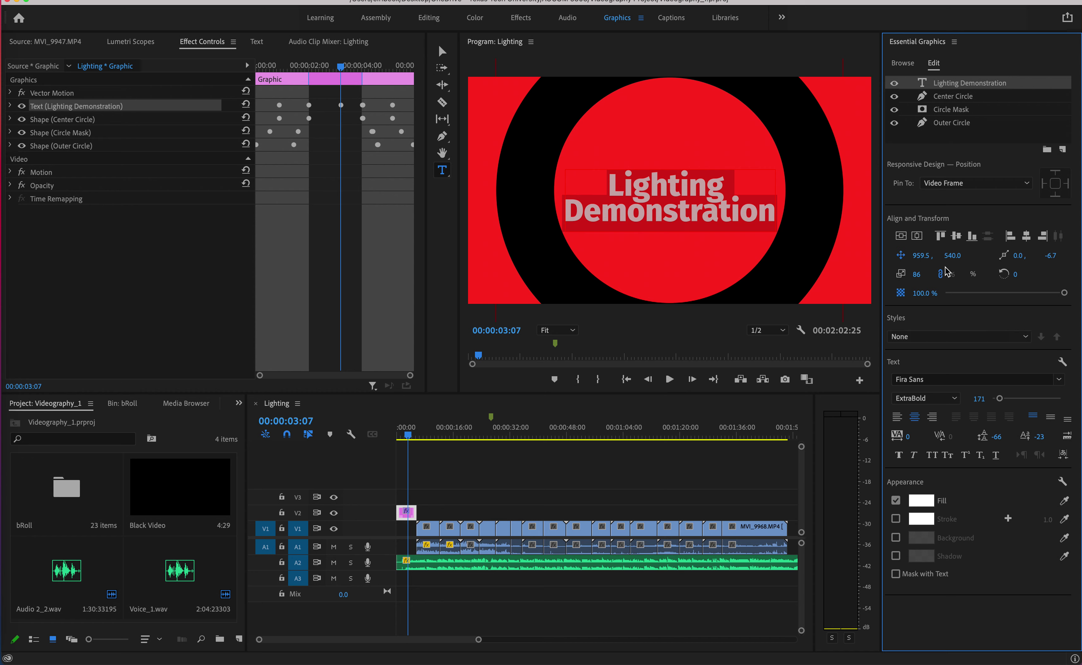
{"action": "left_click", "coordinate": [972, 237]}
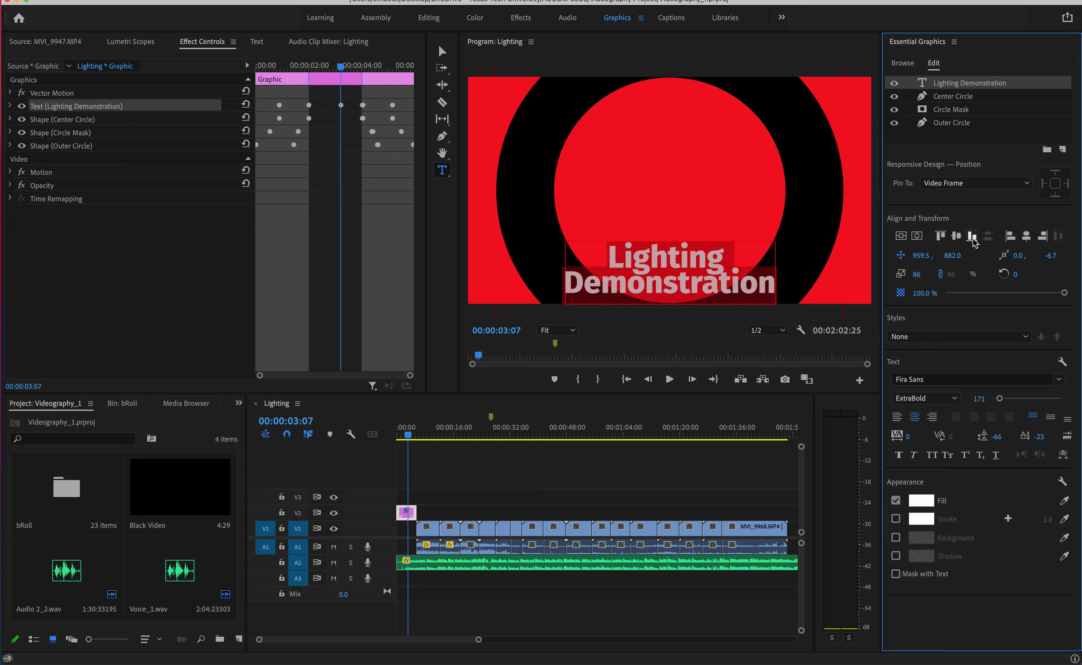
{"action": "left_click", "coordinate": [957, 237]}
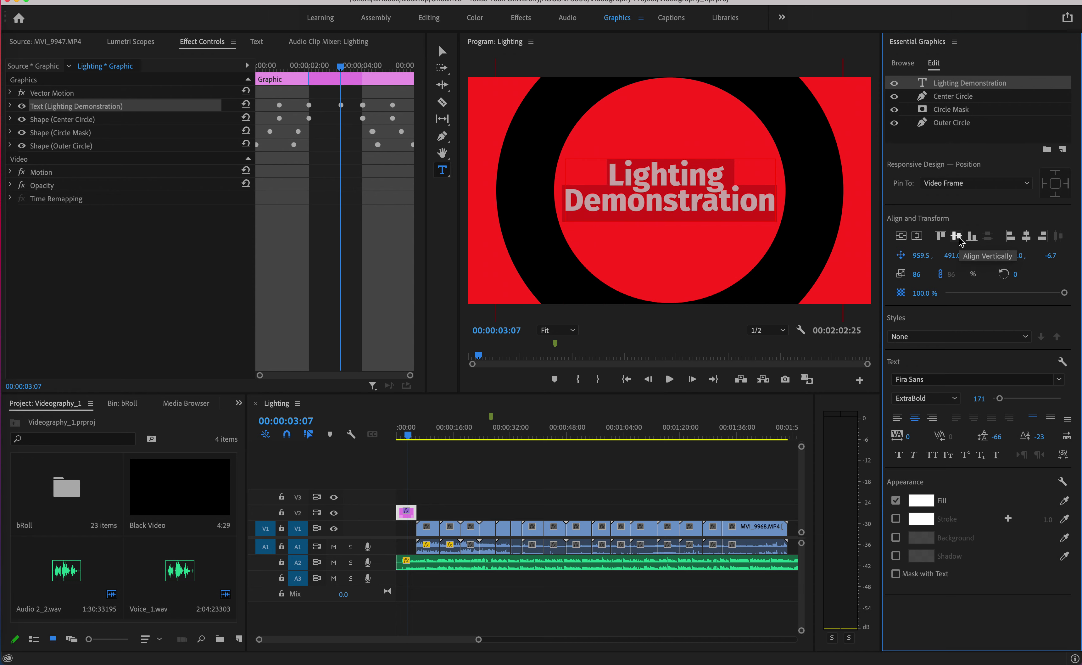
{"action": "left_click", "coordinate": [940, 236]}
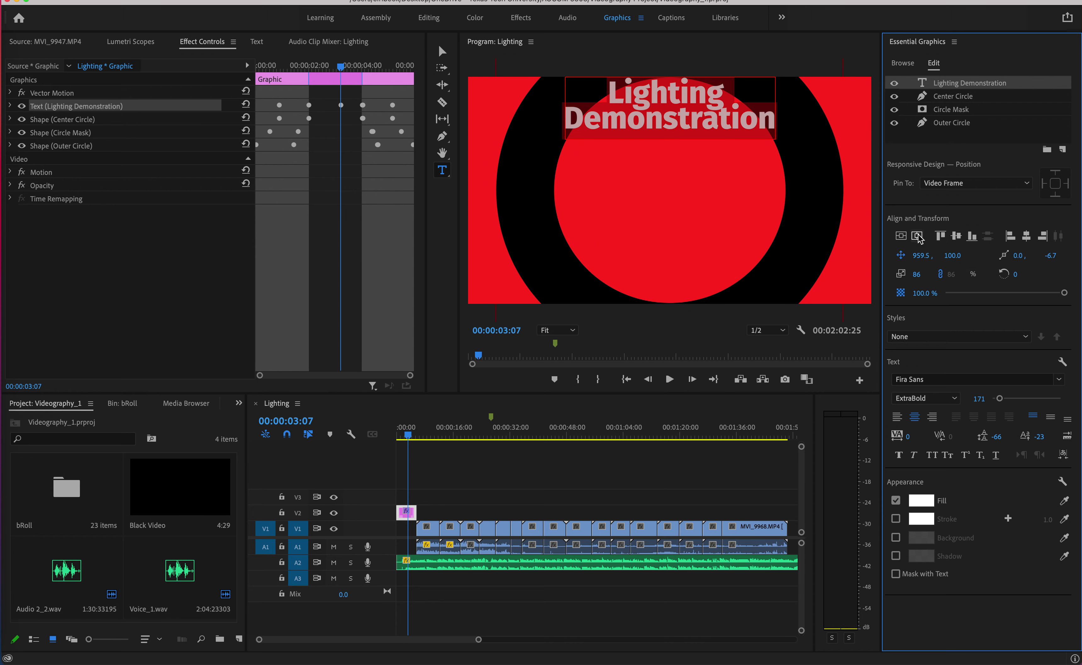
{"action": "left_click", "coordinate": [901, 237]}
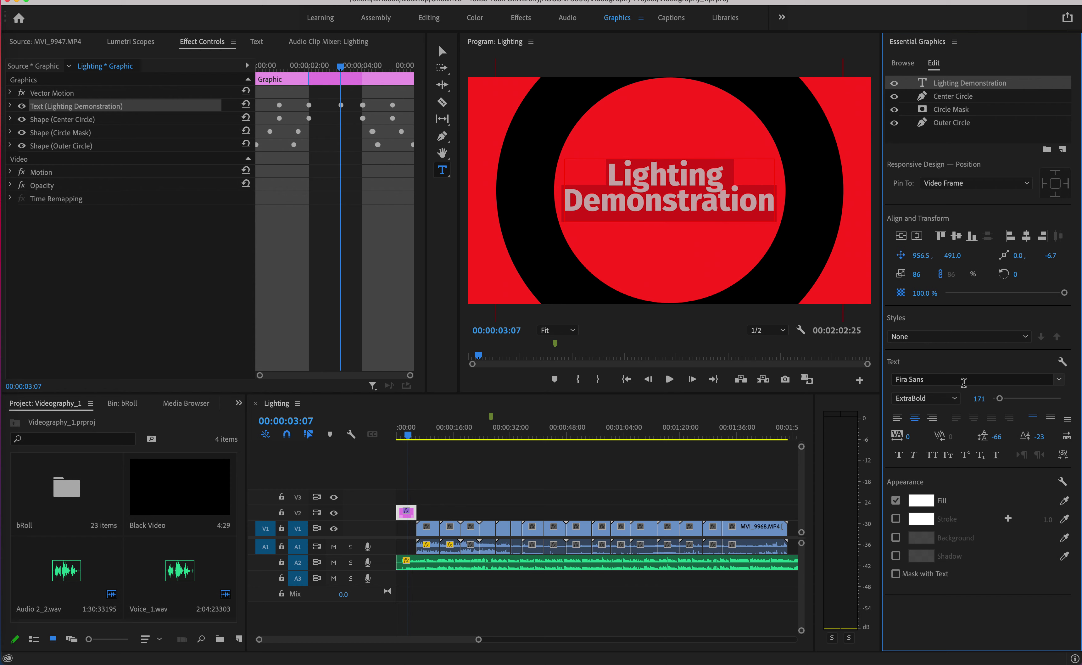
Step: Set the title text's font to Helvetica Neue
{"action": "left_click", "coordinate": [1060, 381]}
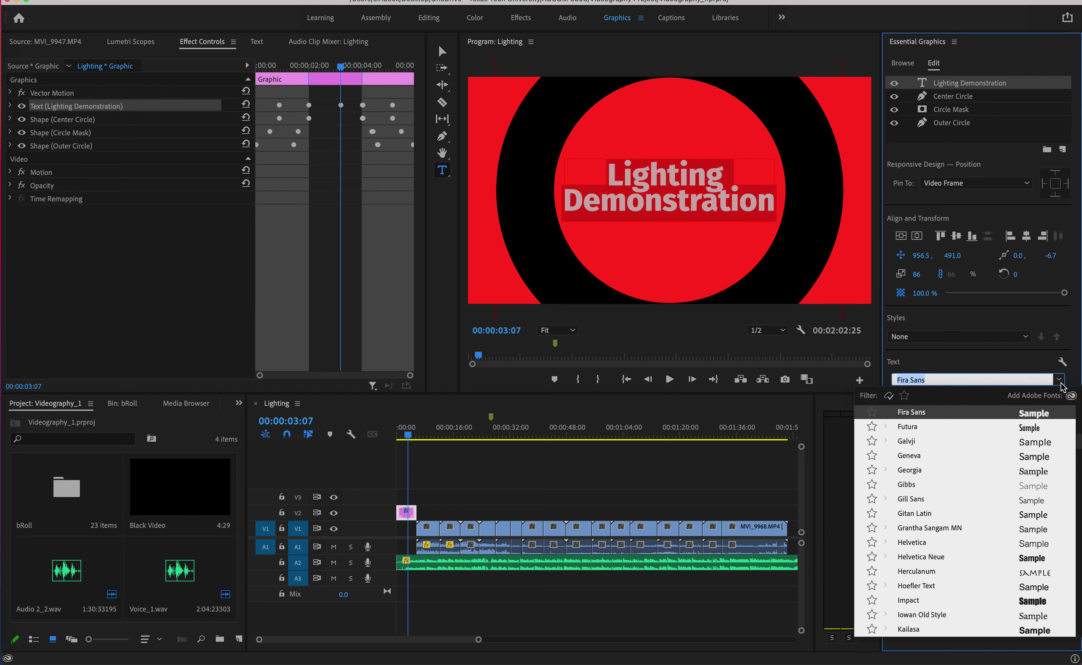
{"action": "scroll", "coordinate": [961, 575], "scroll_direction": "down", "scroll_amount": 2}
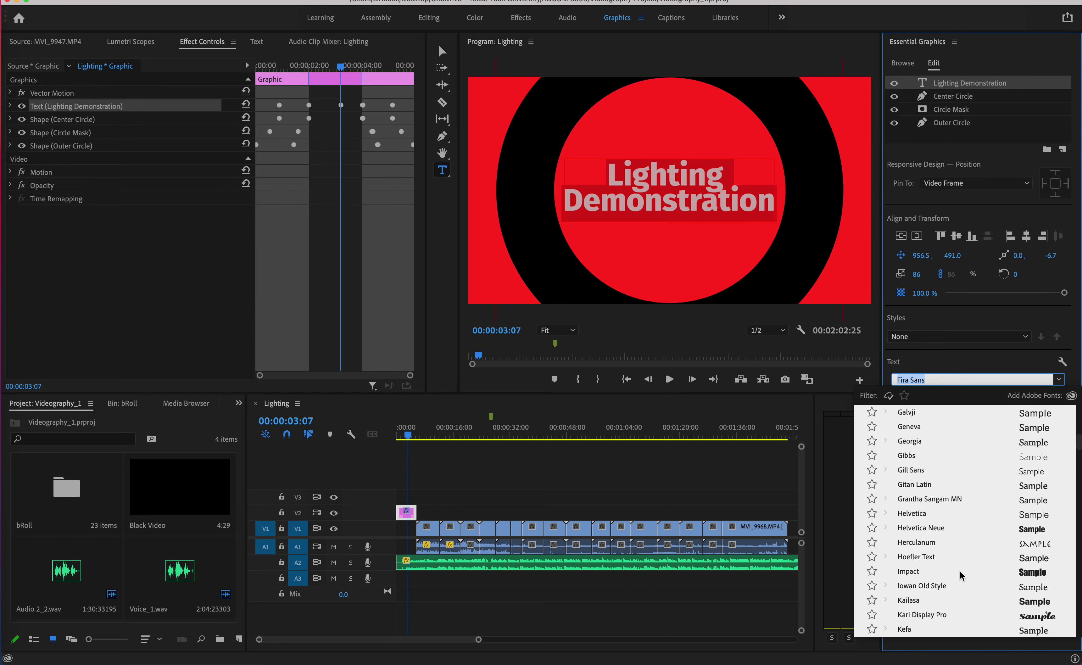
{"action": "scroll", "coordinate": [960, 576], "scroll_direction": "down", "scroll_amount": 1}
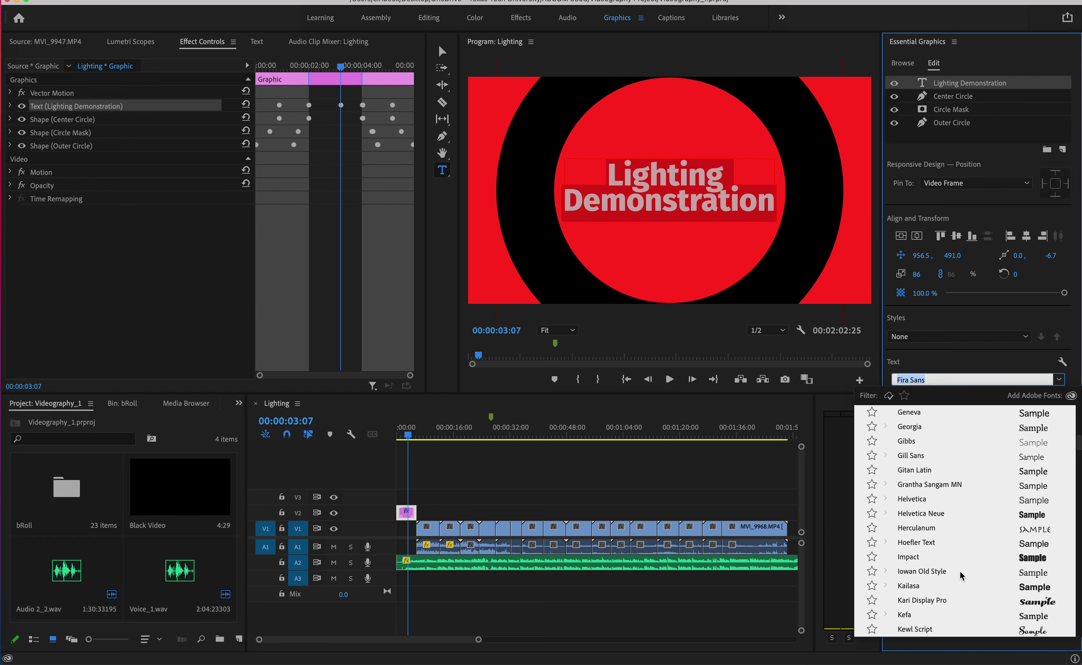
{"action": "left_click", "coordinate": [939, 514]}
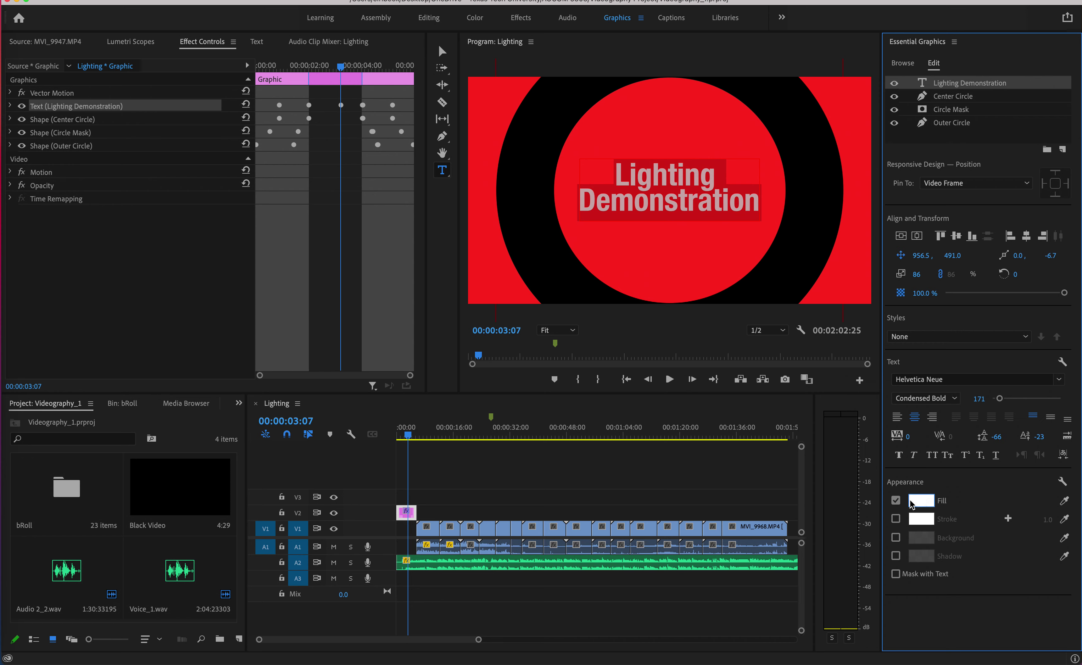
Step: Try a blue hue of 245° for the title text's fill color and leave the text editing
{"action": "left_click", "coordinate": [931, 505]}
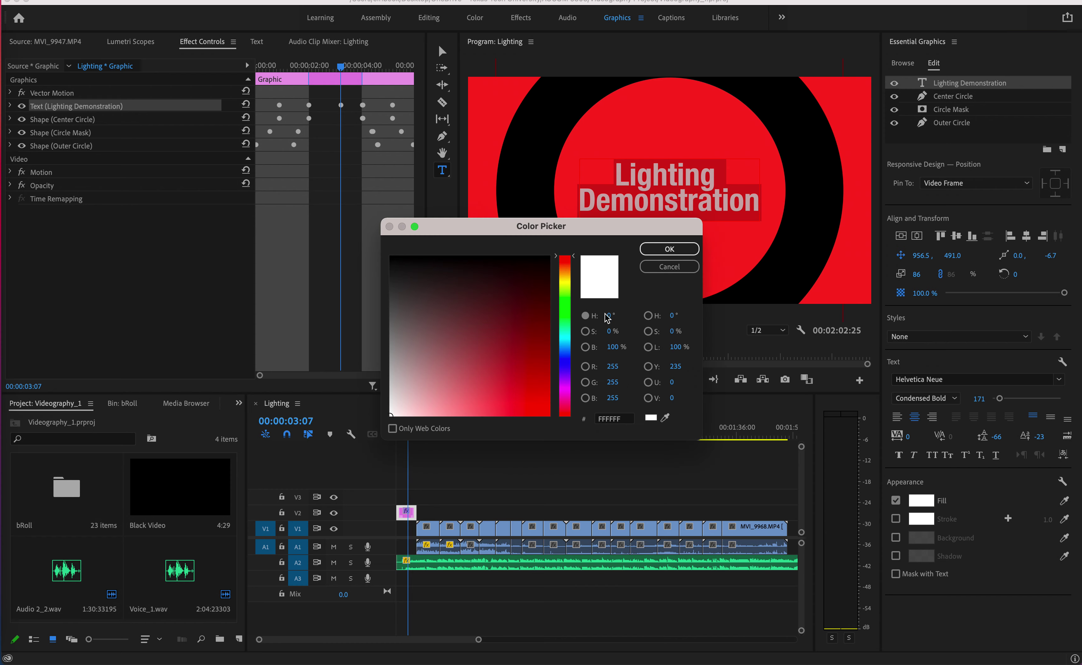
{"action": "left_click", "coordinate": [568, 369]}
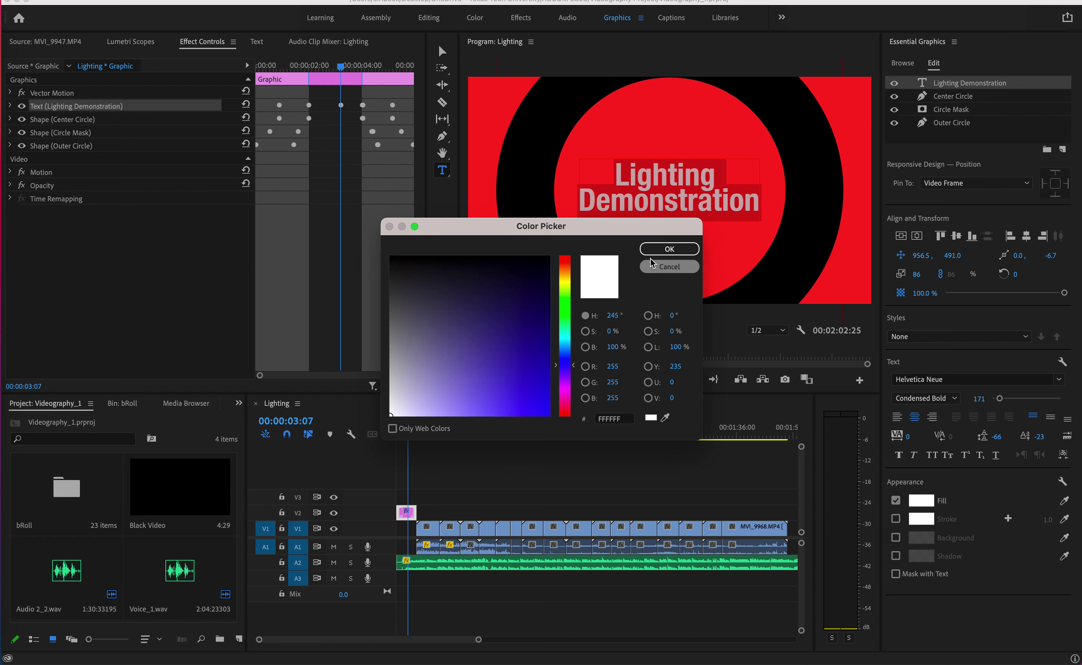
{"action": "left_click", "coordinate": [665, 249]}
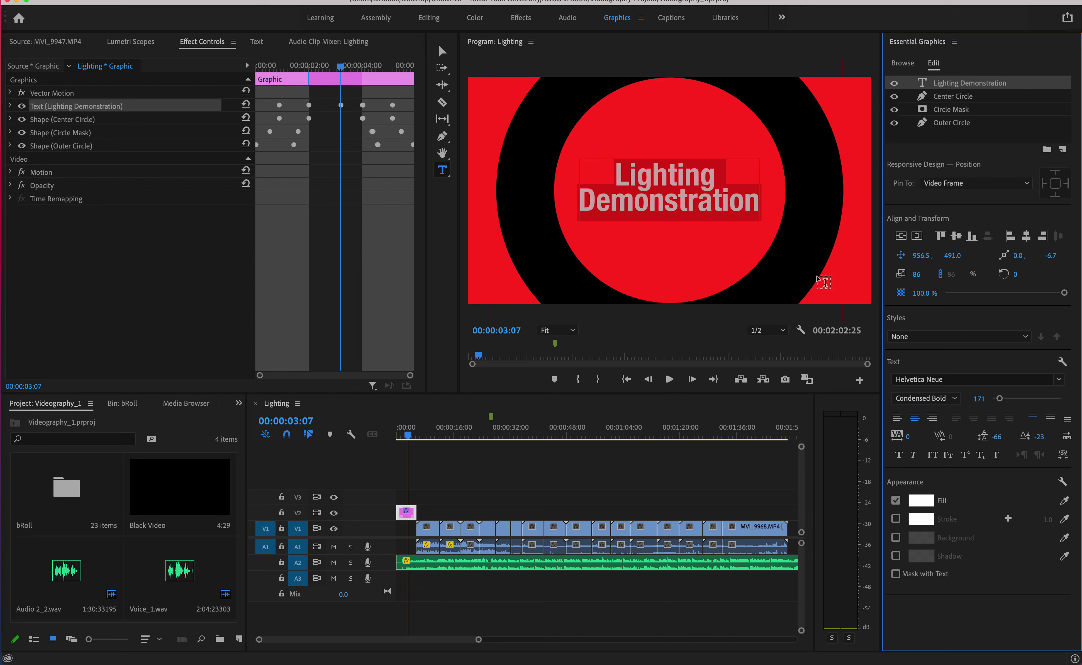
{"action": "left_click", "coordinate": [719, 243]}
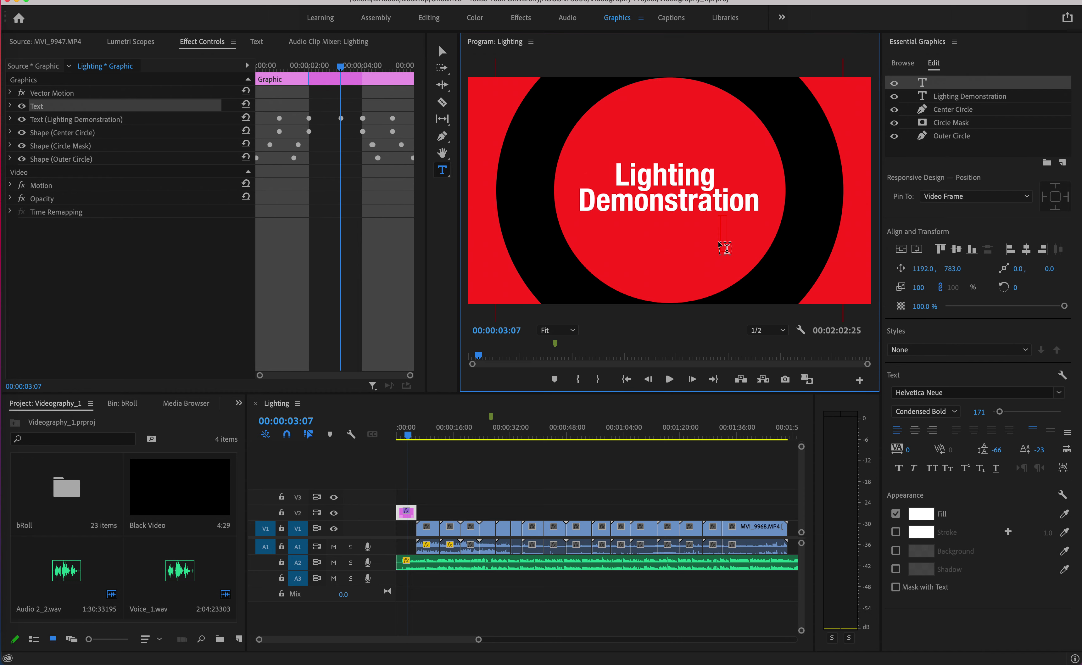
{"action": "key", "text": "Escape"}
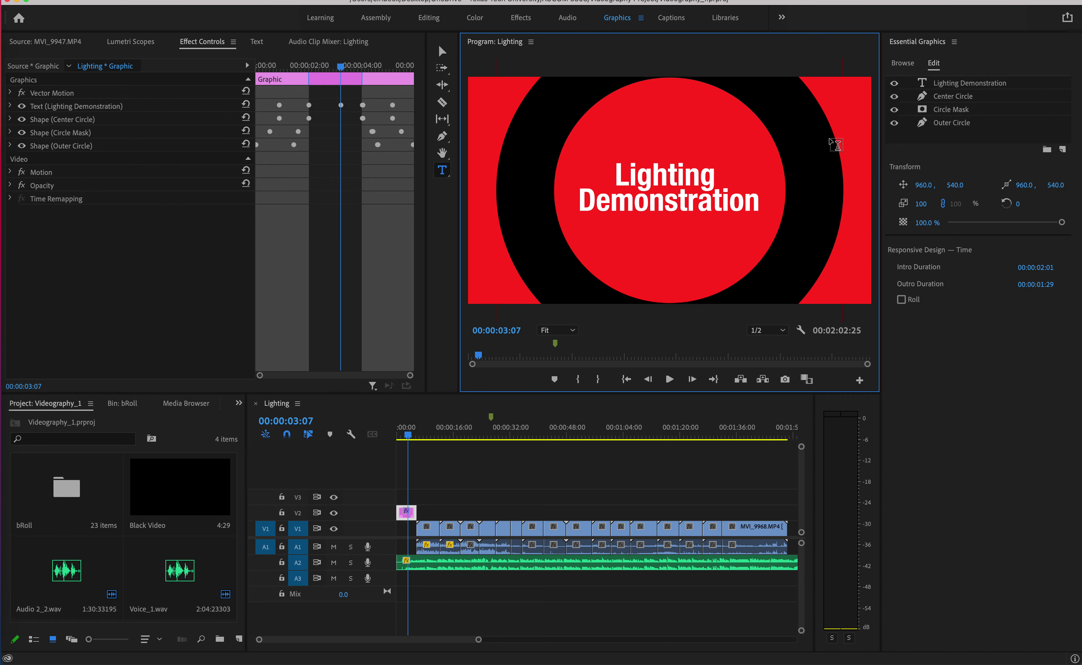
Step: Select the whole title text, try left alignment and faux italic, and return it to centered, upright text
{"action": "double_click", "coordinate": [651, 181]}
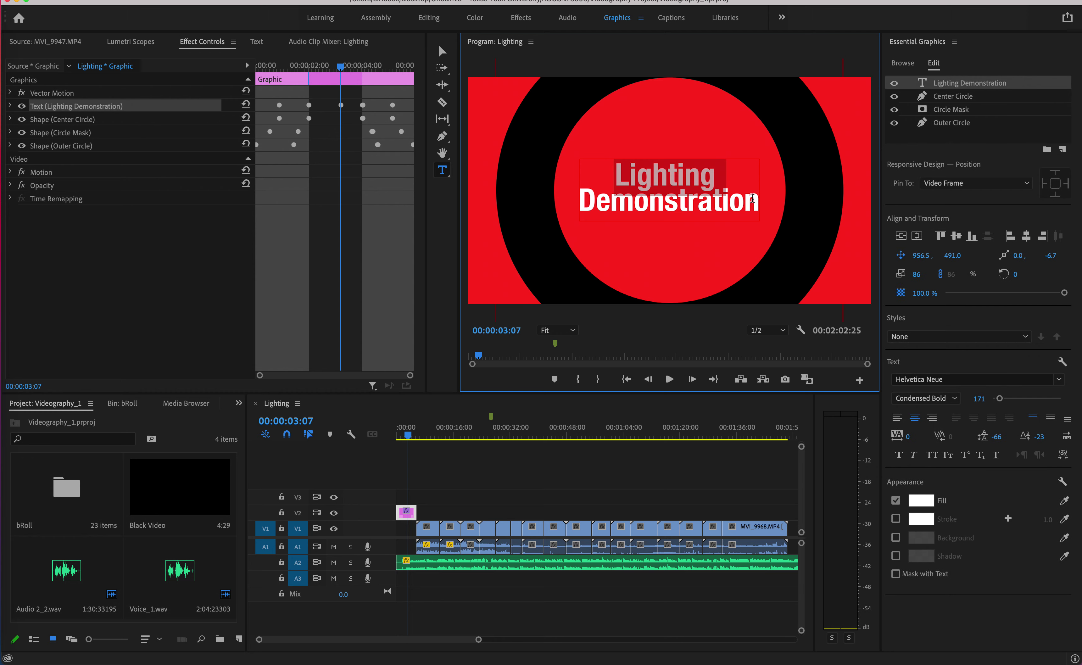
{"action": "key", "text": "shift+Down"}
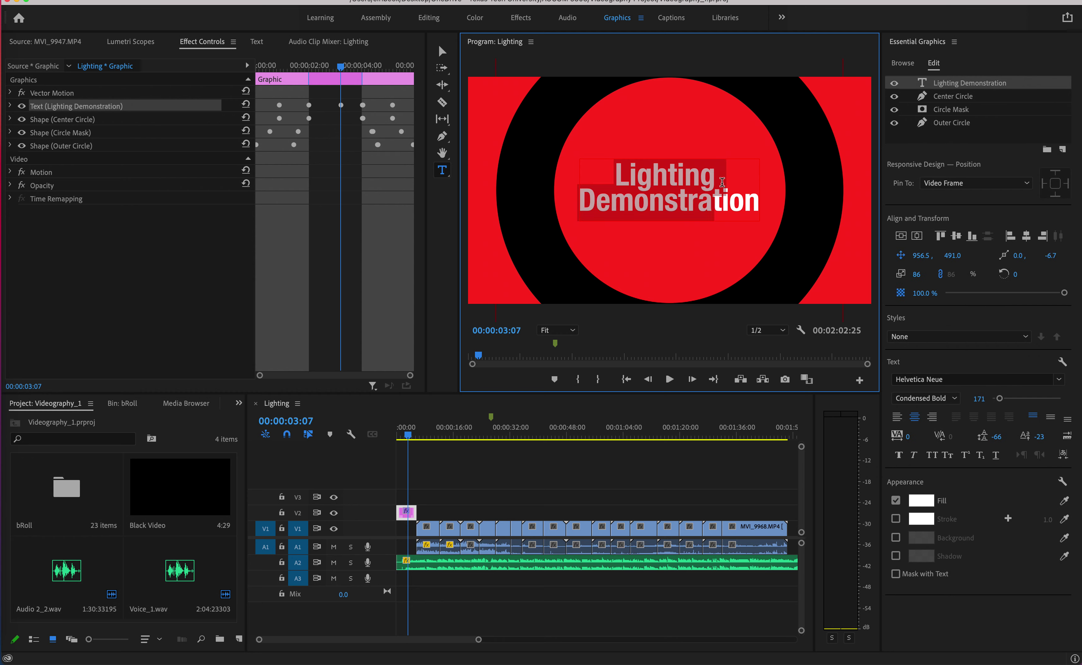
{"action": "key", "text": "shift+Right"}
{"action": "key", "text": "shift+Right"}
{"action": "key", "text": "shift+Right"}
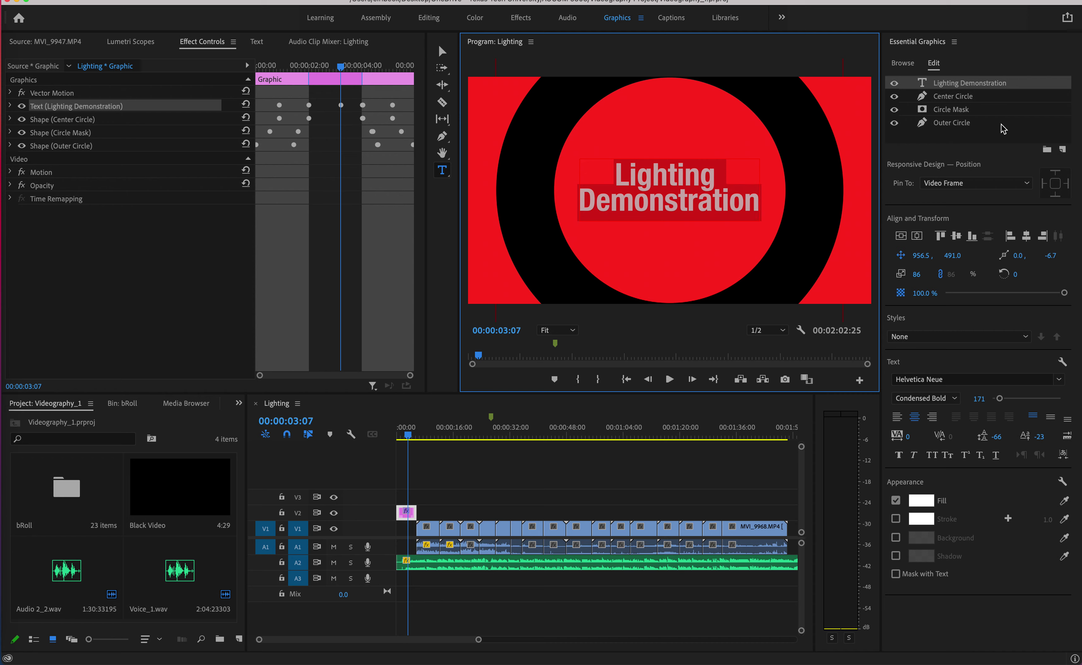
{"action": "left_click", "coordinate": [896, 417]}
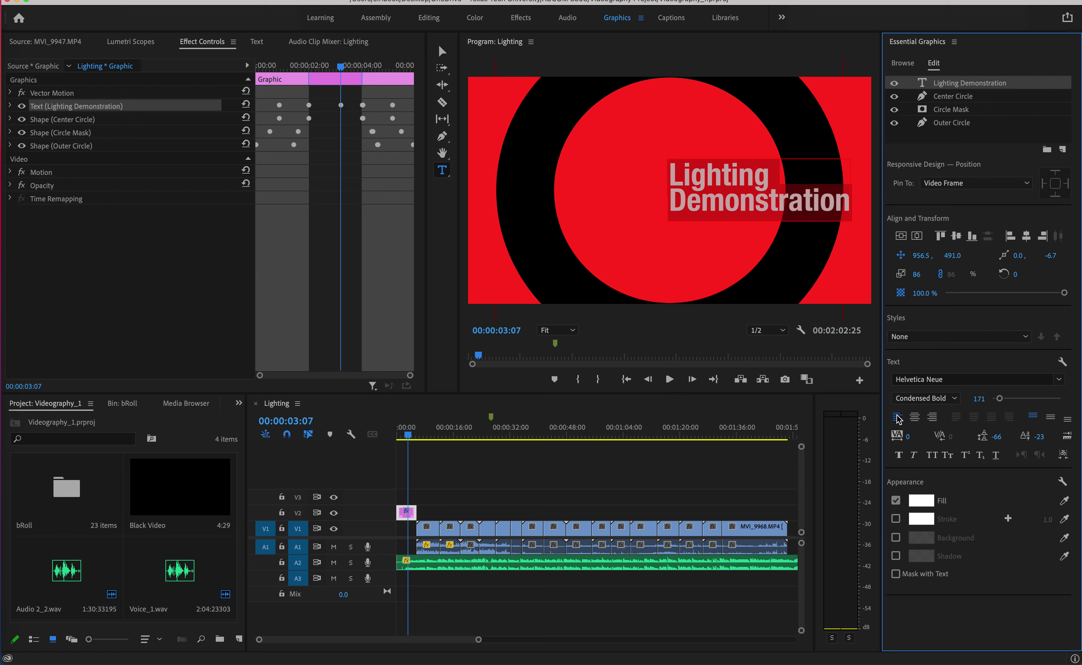
{"action": "left_click", "coordinate": [914, 417]}
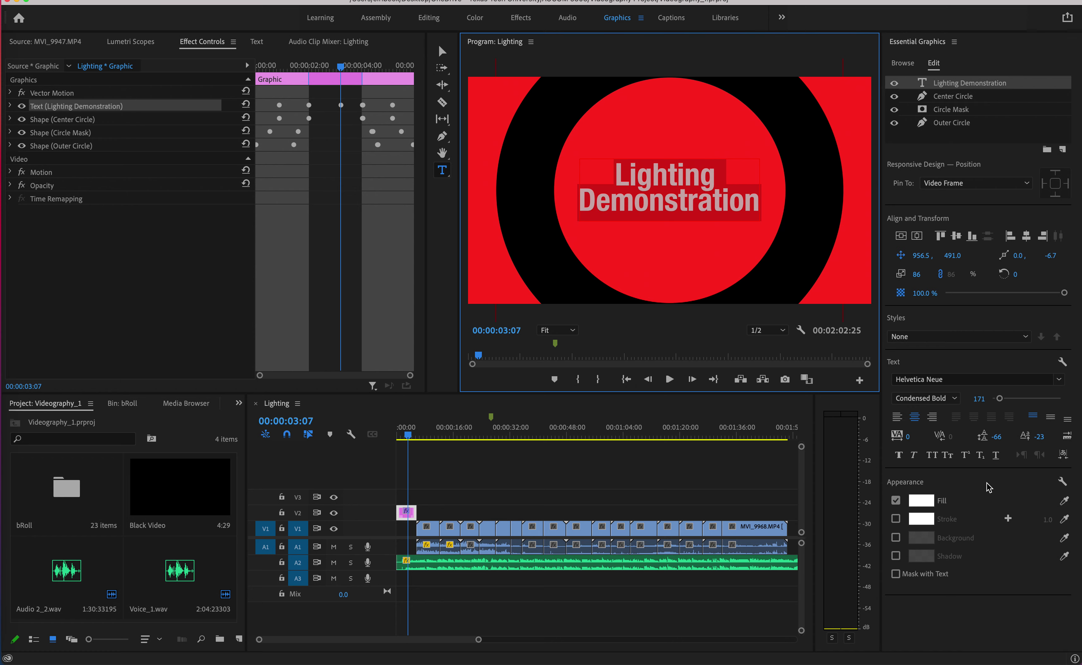
{"action": "left_click", "coordinate": [914, 455]}
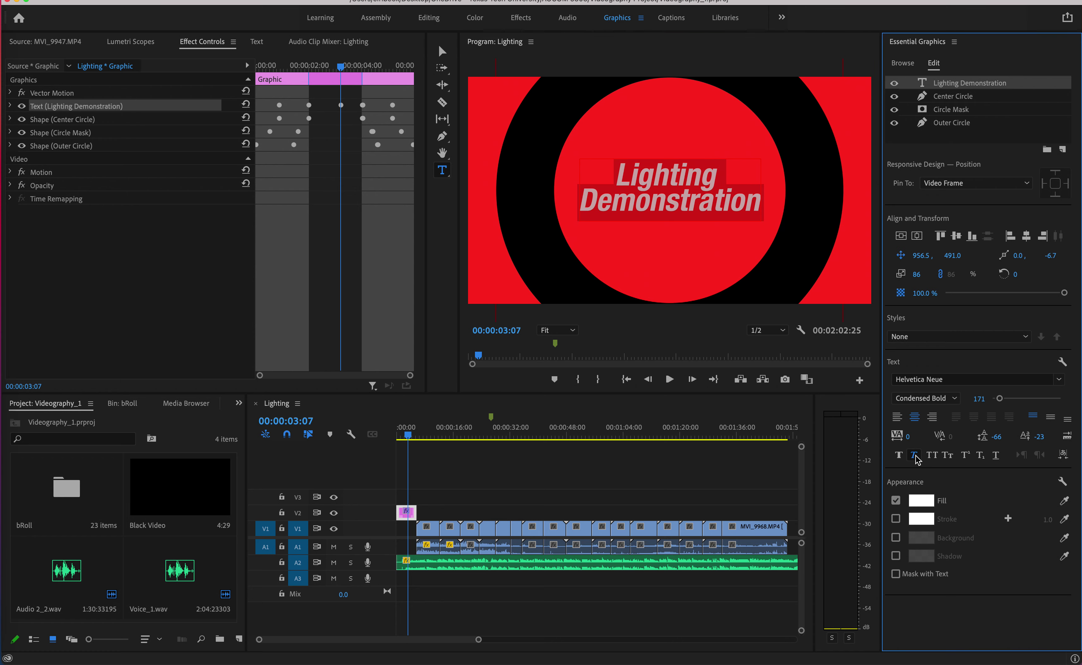
{"action": "left_click", "coordinate": [915, 457]}
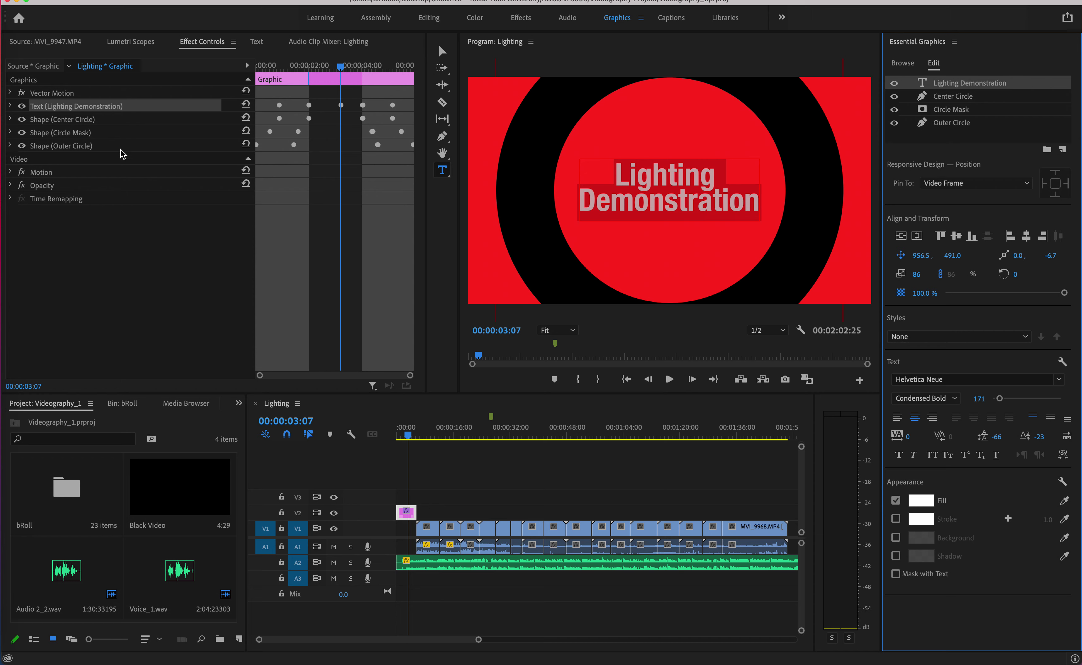
Step: Check the MVI_9947.MP4 source clip, and examine the title graphic's text and circle animation keyframes in the effect controls
{"action": "left_click", "coordinate": [42, 40]}
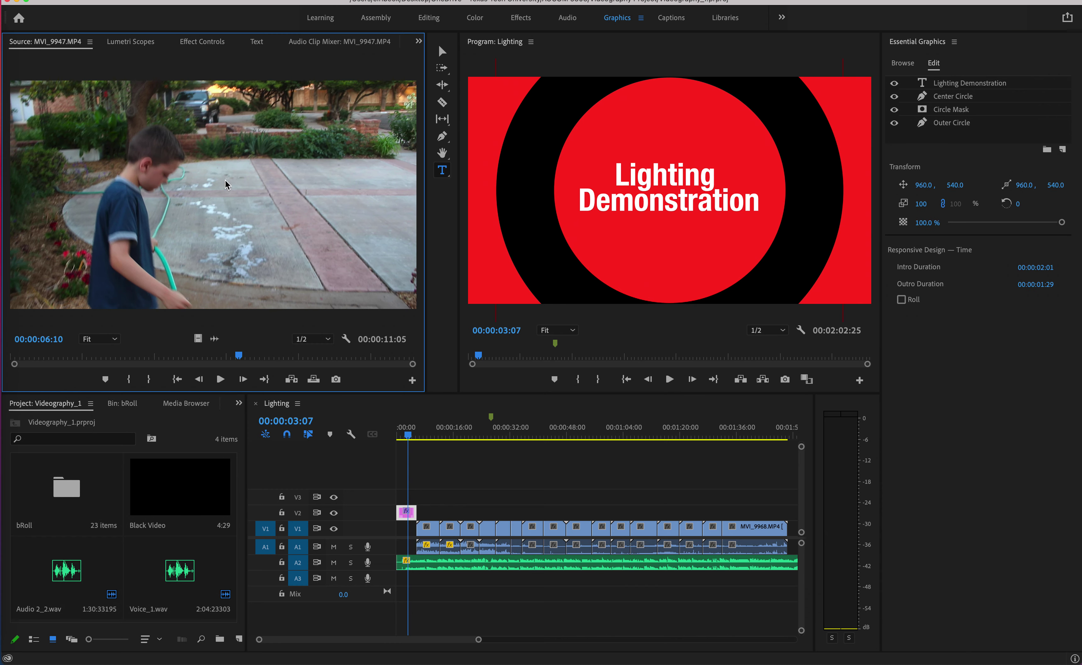
{"action": "left_click", "coordinate": [197, 46]}
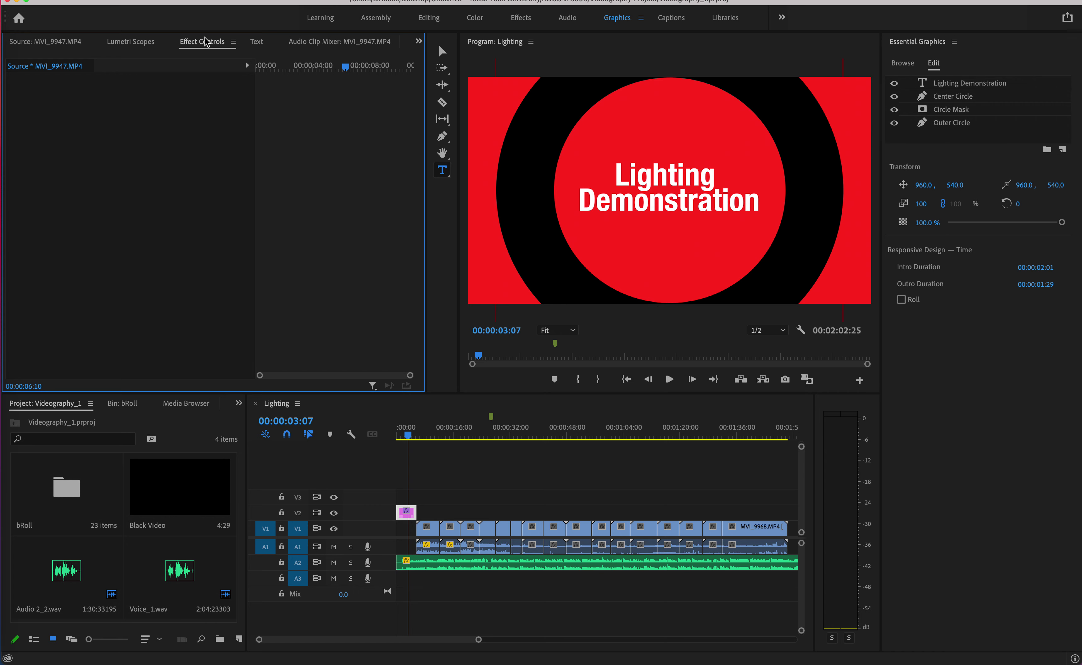
{"action": "left_click", "coordinate": [405, 512]}
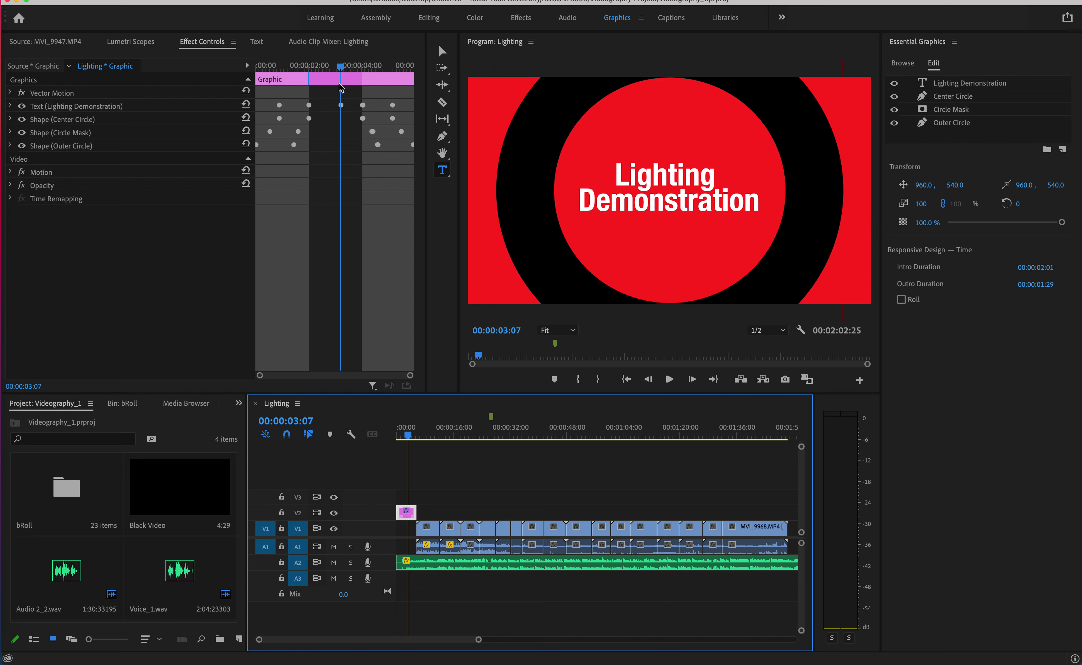
{"action": "left_click", "coordinate": [311, 106]}
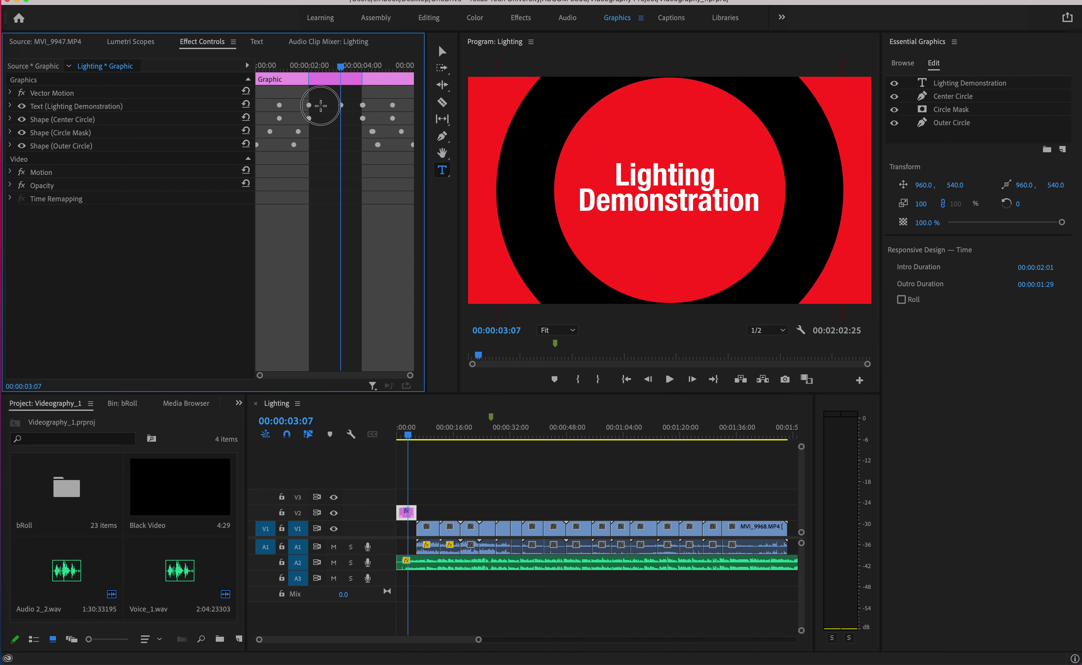
{"action": "left_click", "coordinate": [309, 119]}
{"action": "left_click", "coordinate": [363, 120]}
{"action": "left_click", "coordinate": [372, 132]}
Step: Play the title animation from the beginning of the Lighting sequence and stop after about two seconds
{"action": "left_click_drag", "start_coordinate": [408, 437], "coordinate": [381, 438]}
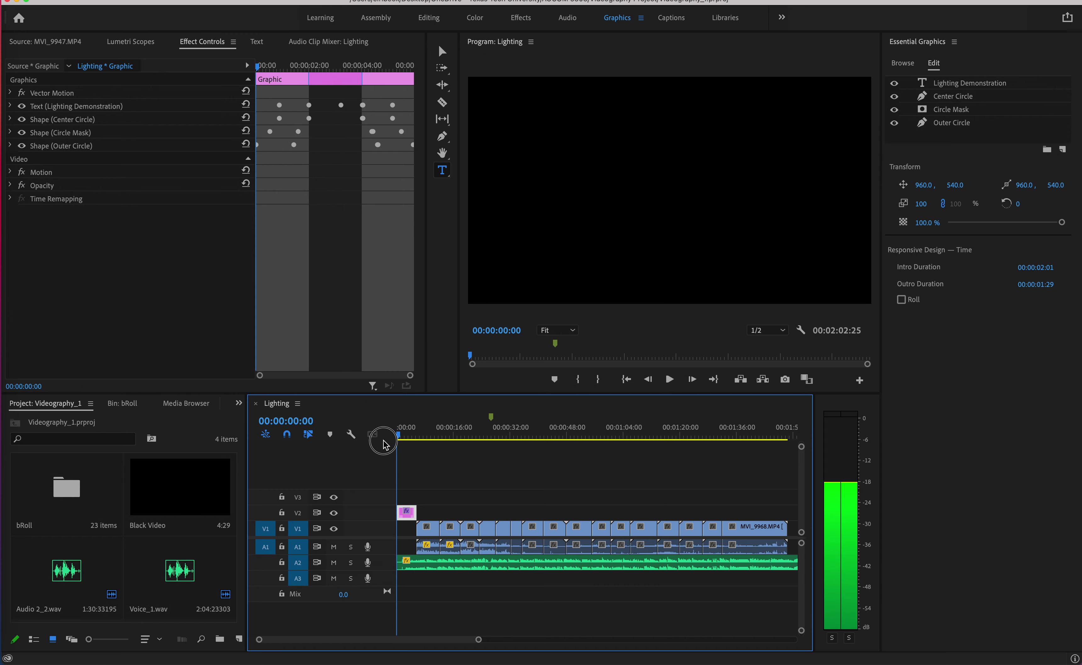
{"action": "key", "text": "space"}
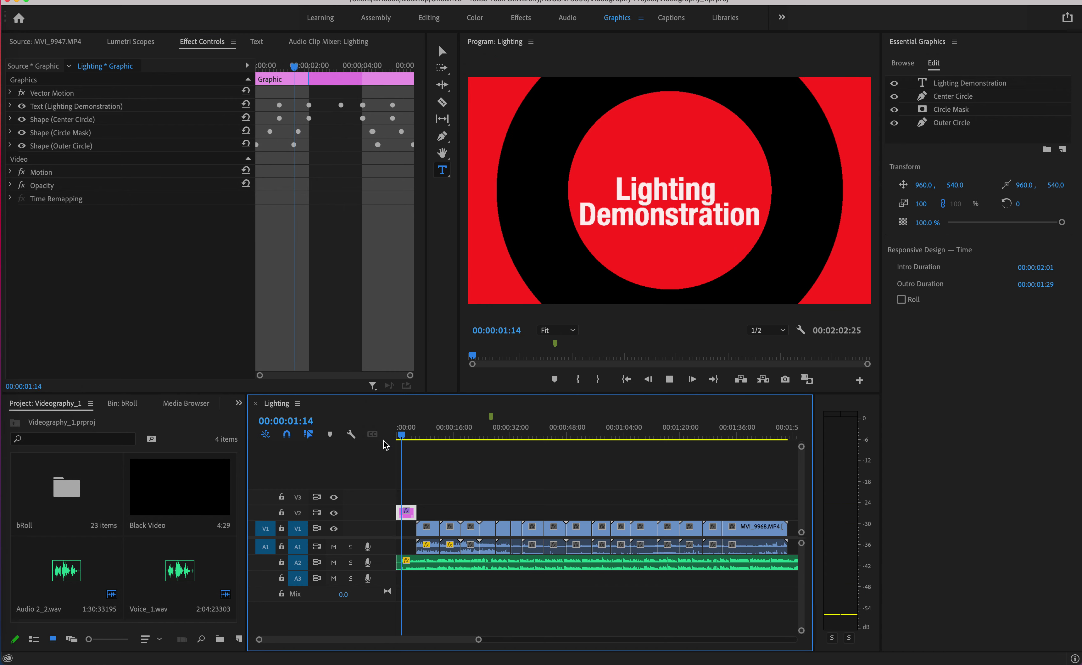
{"action": "key", "text": "space"}
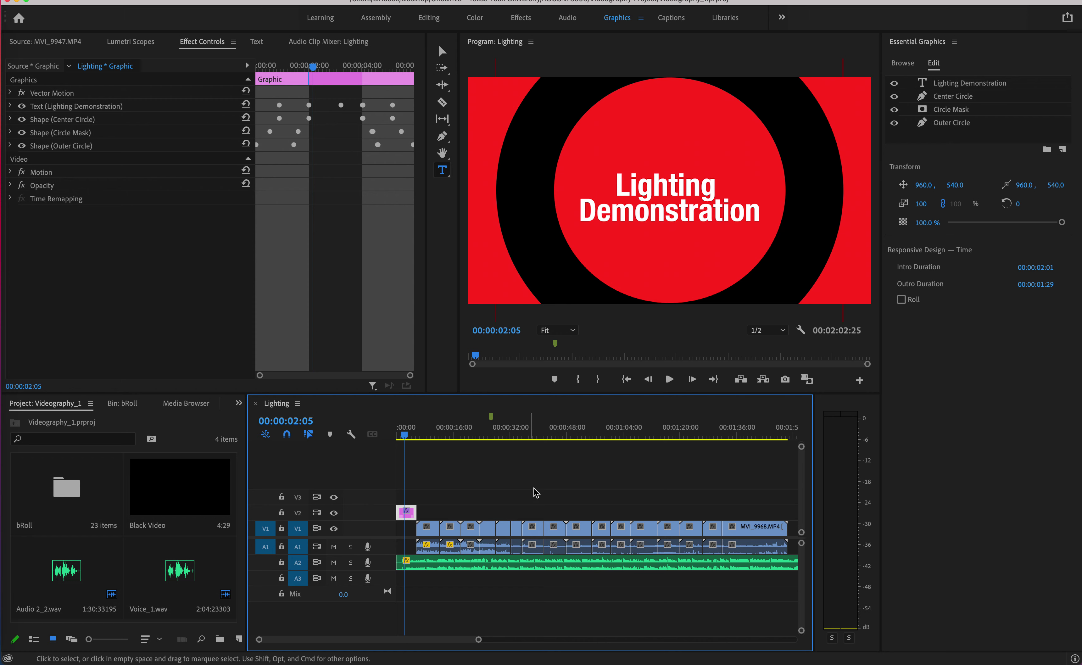